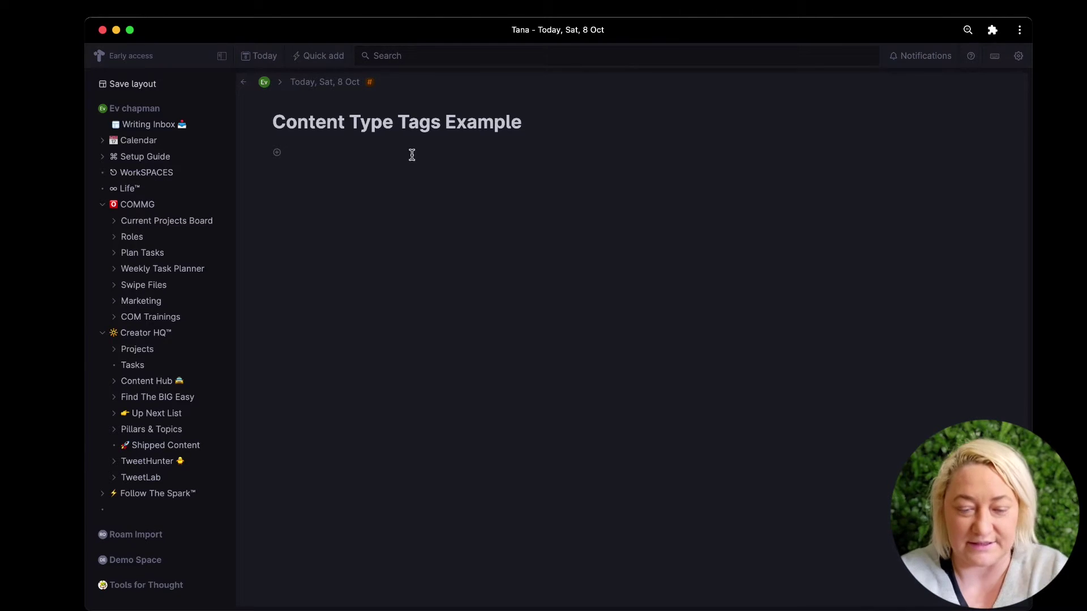
Step: Add the node 'An idea for long form article' and give it the Spark Idea supertag
type("An ")
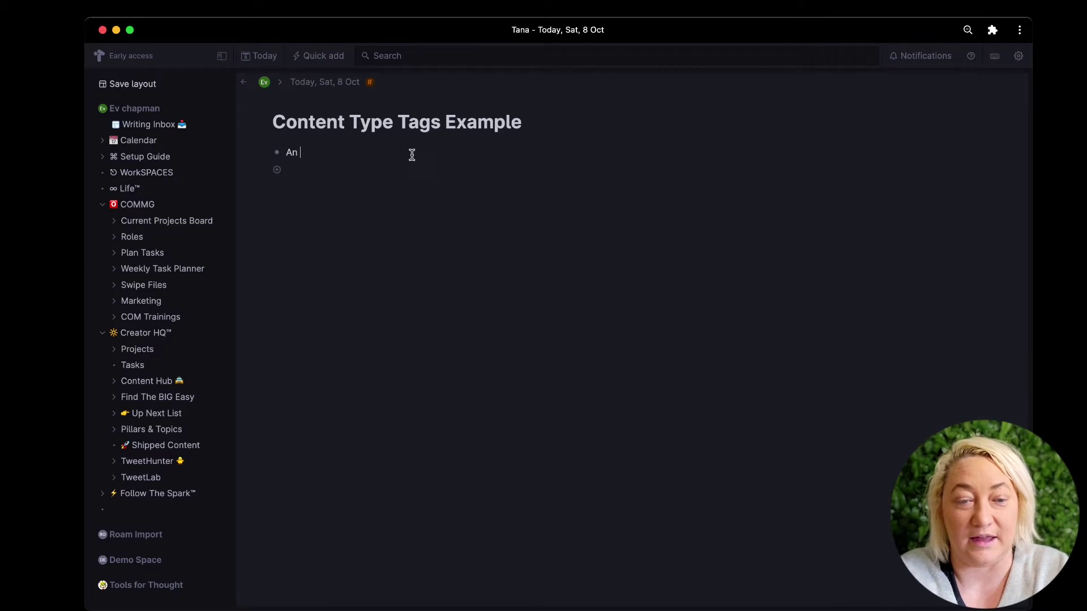
type("idea for lon")
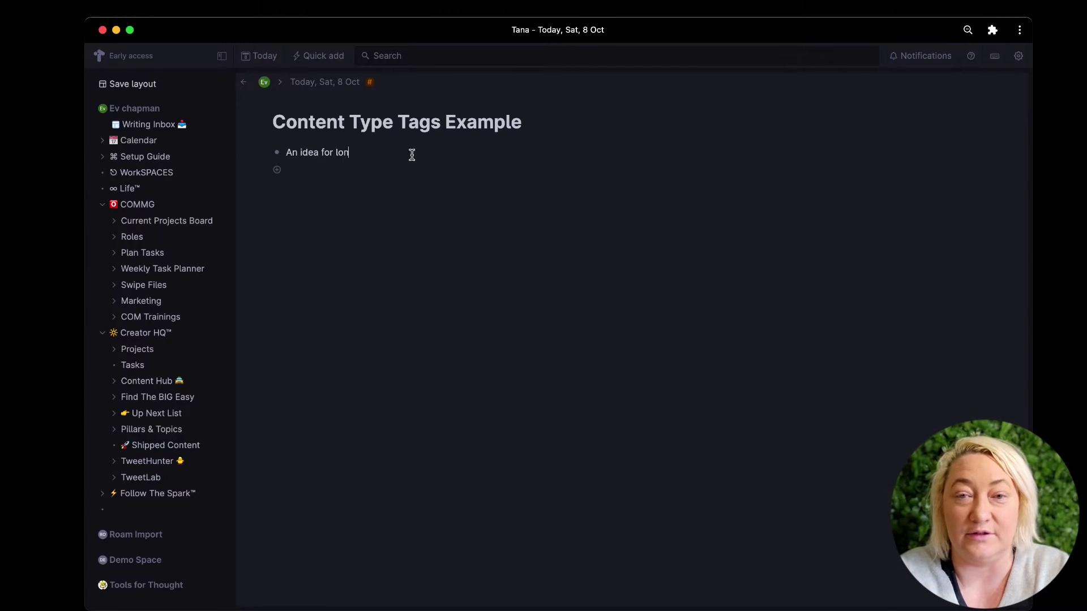
type("g form article")
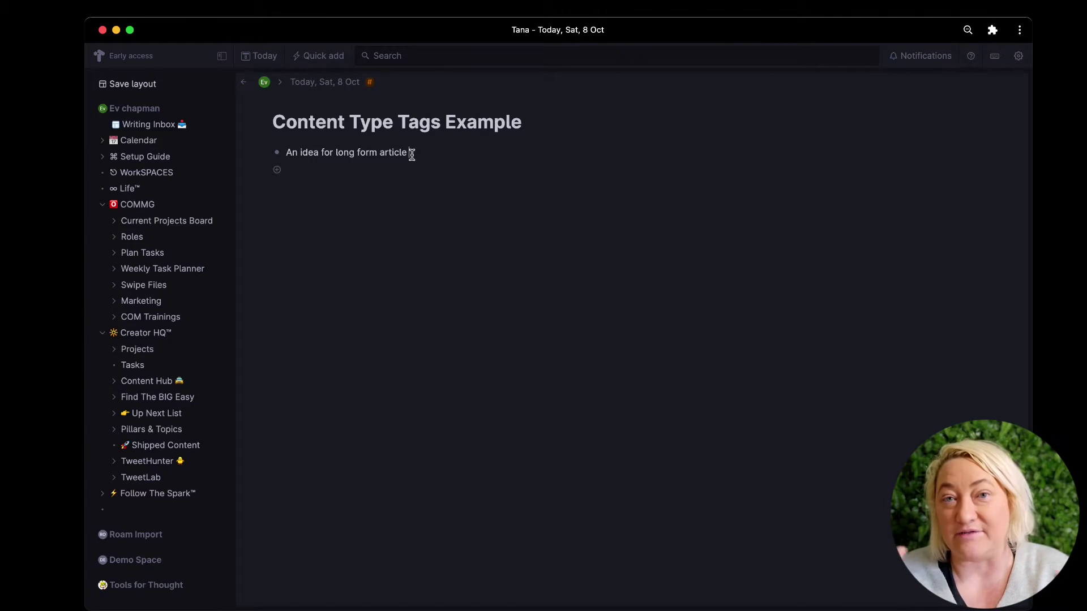
type("#spark")
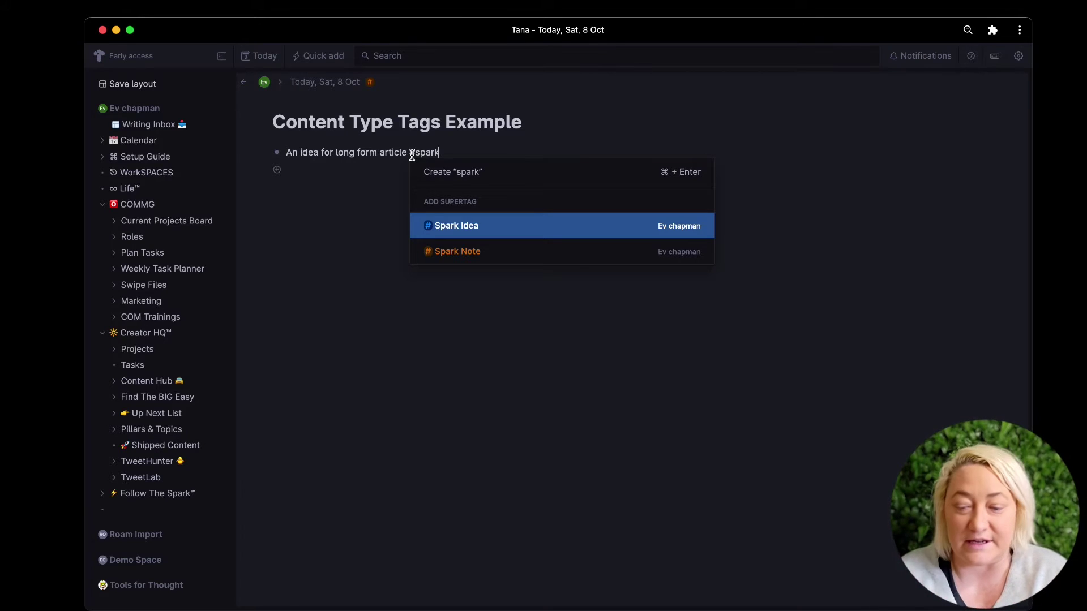
key("Return")
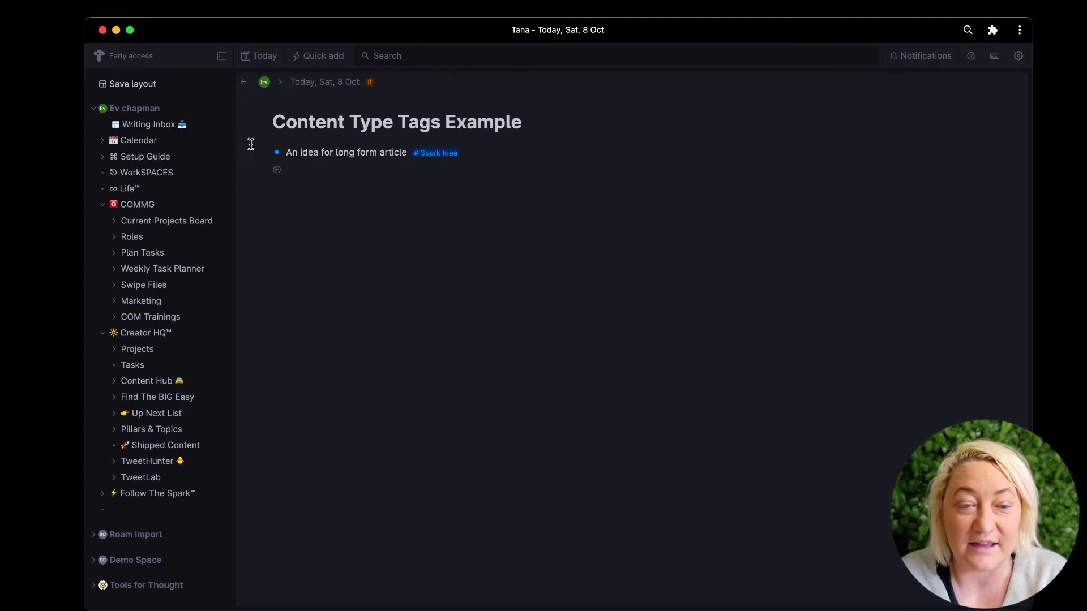
Step: Expand the idea node to show its fields and open the Spark Idea tag's configuration
left_click(264, 154)
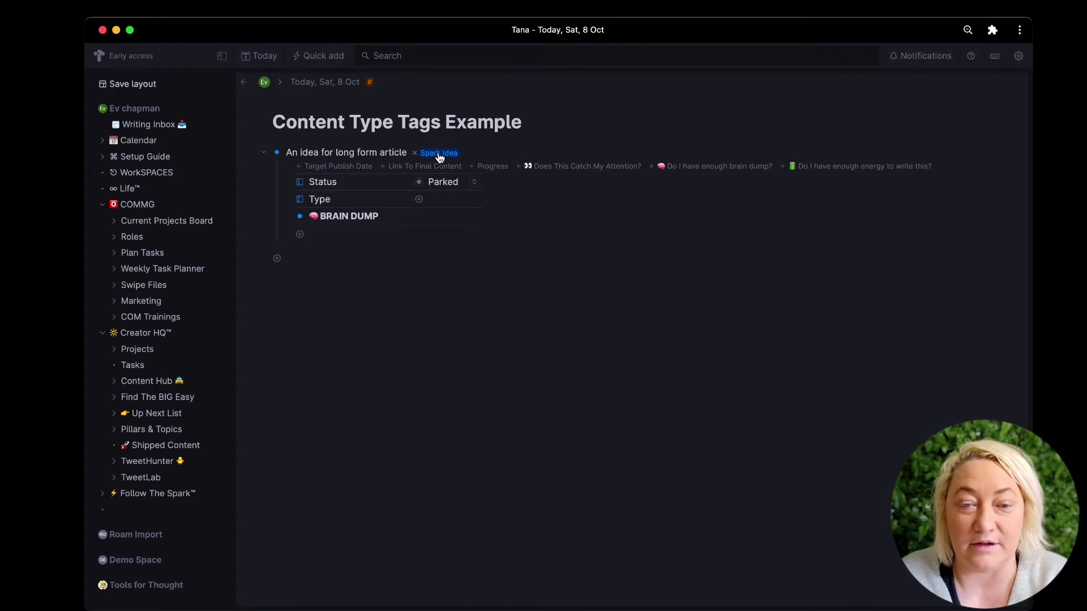
mouse_move(441, 159)
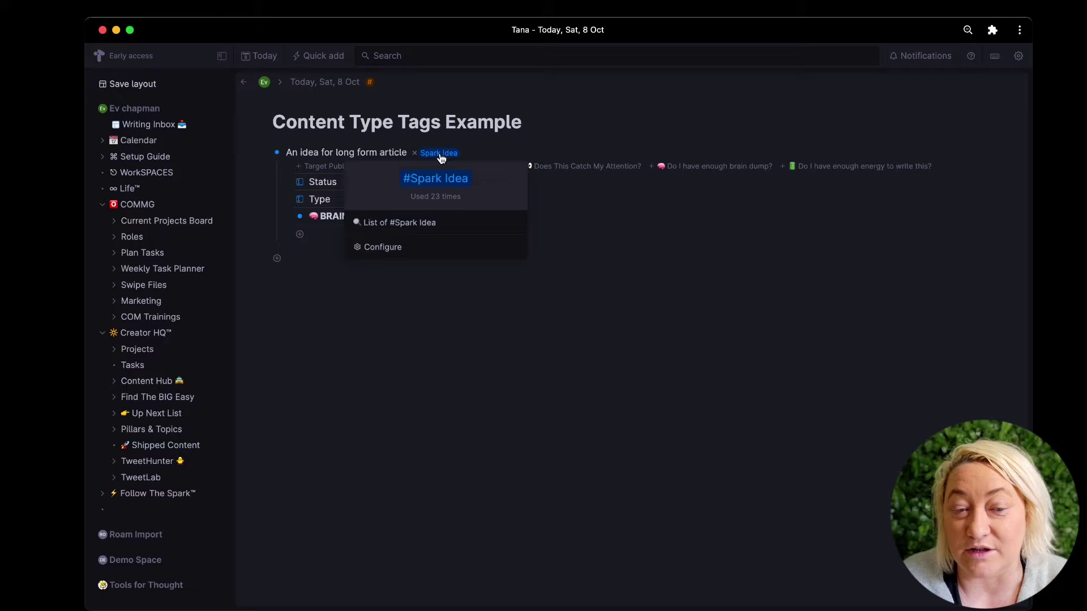
left_click(384, 256)
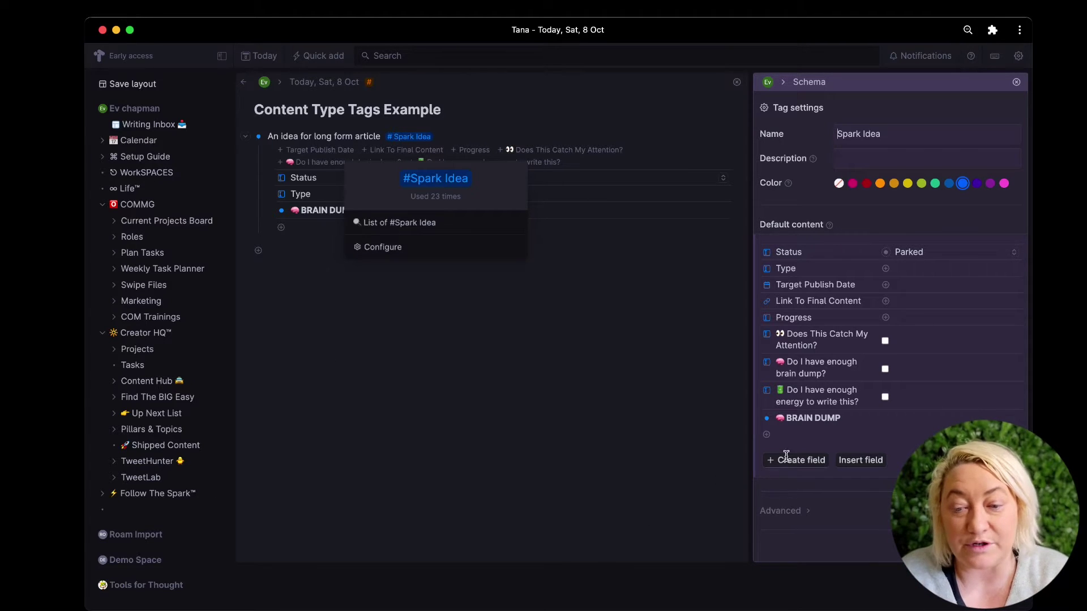
Step: Nest a 'dsfskjfkls' note under BRAIN DUMP and turn the empty default row into a field
left_click(792, 439)
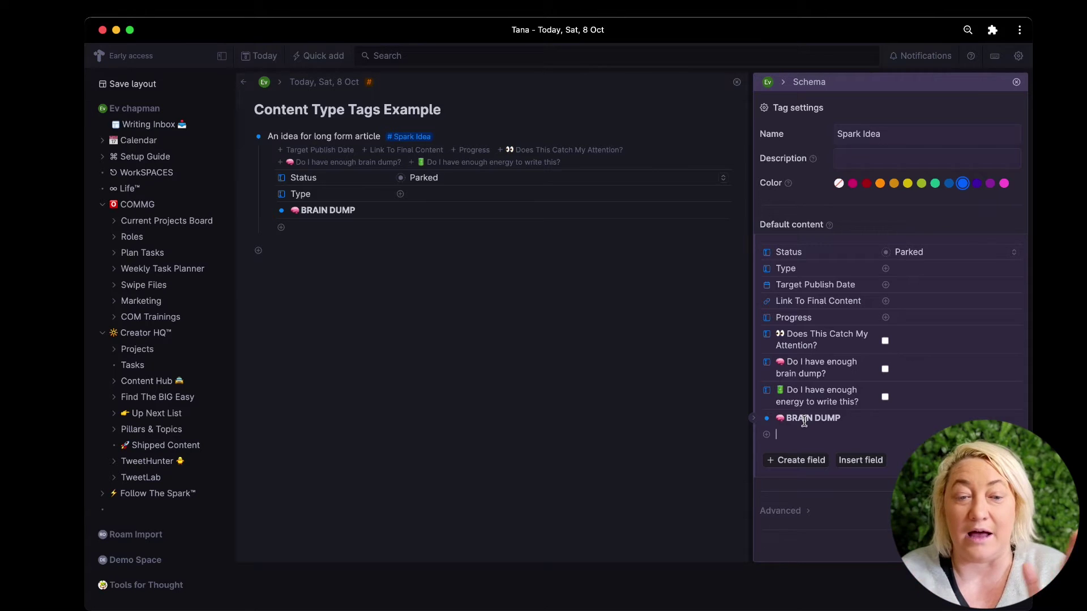
left_click(363, 210)
key("Return")
key("Tab")
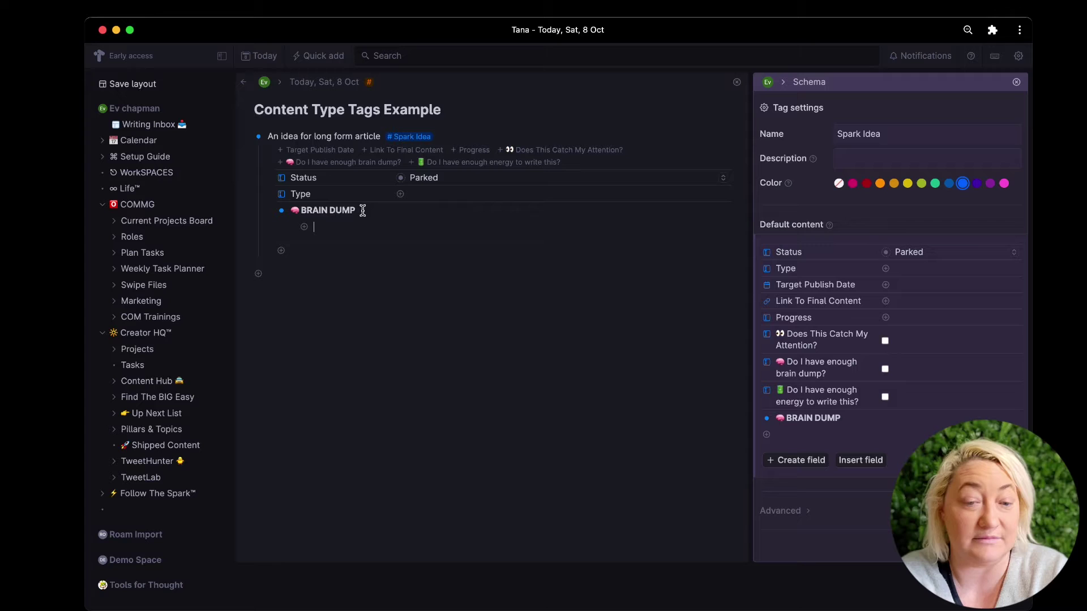
type("dsfskjfkls")
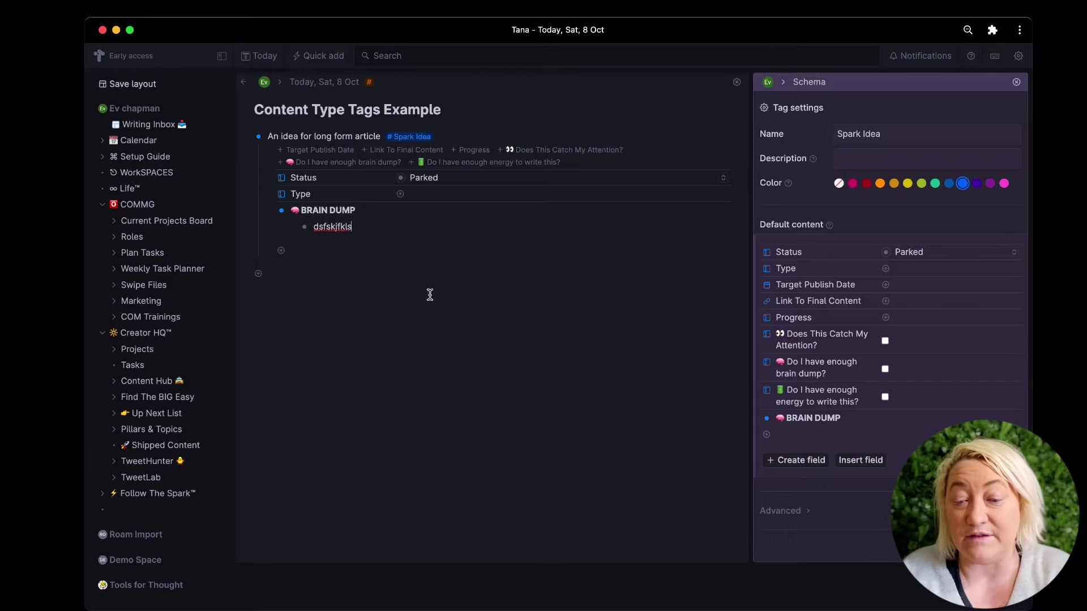
left_click(795, 435)
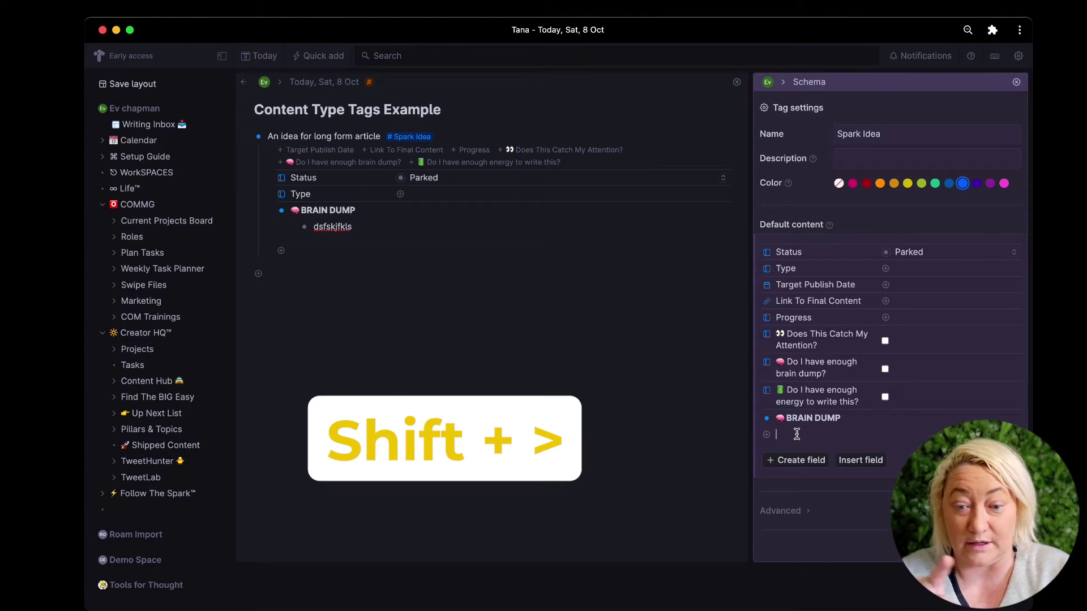
key("shift+period")
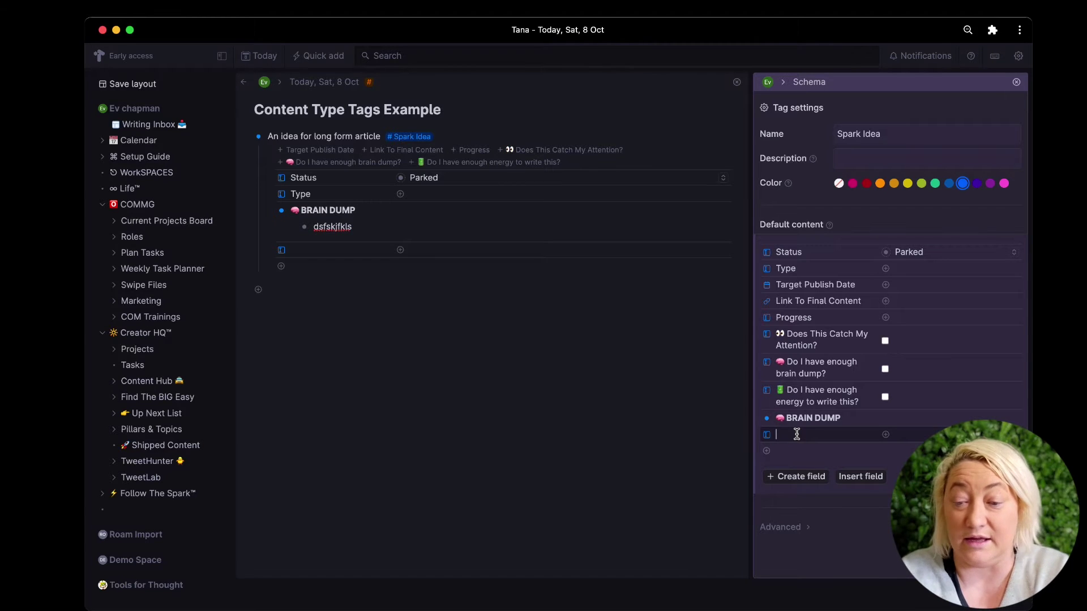
Step: Name the new field Type and set its field type to Fixed options
type("Type")
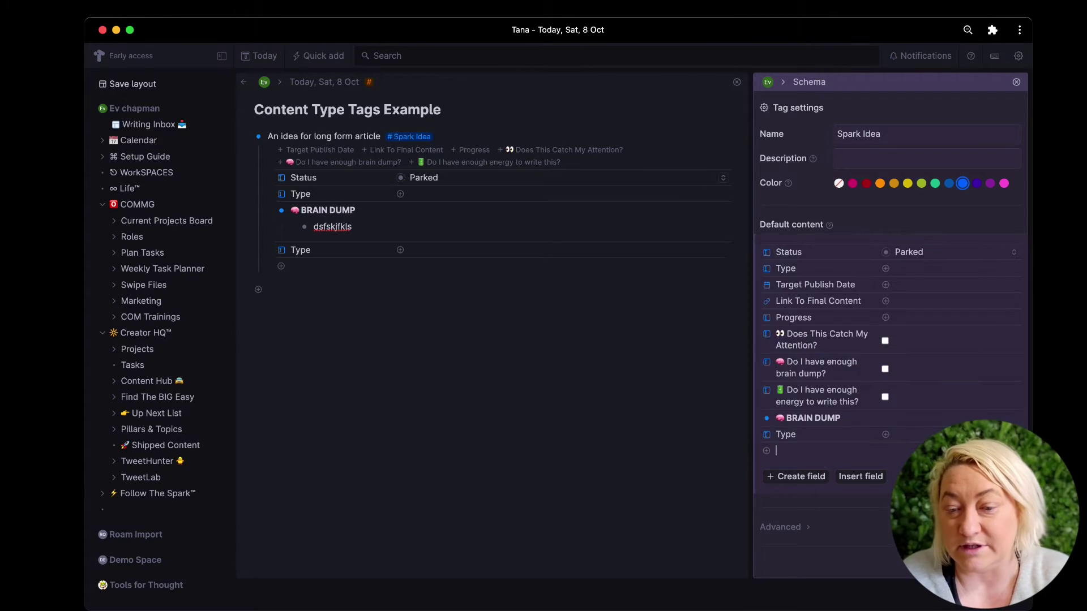
key("Return")
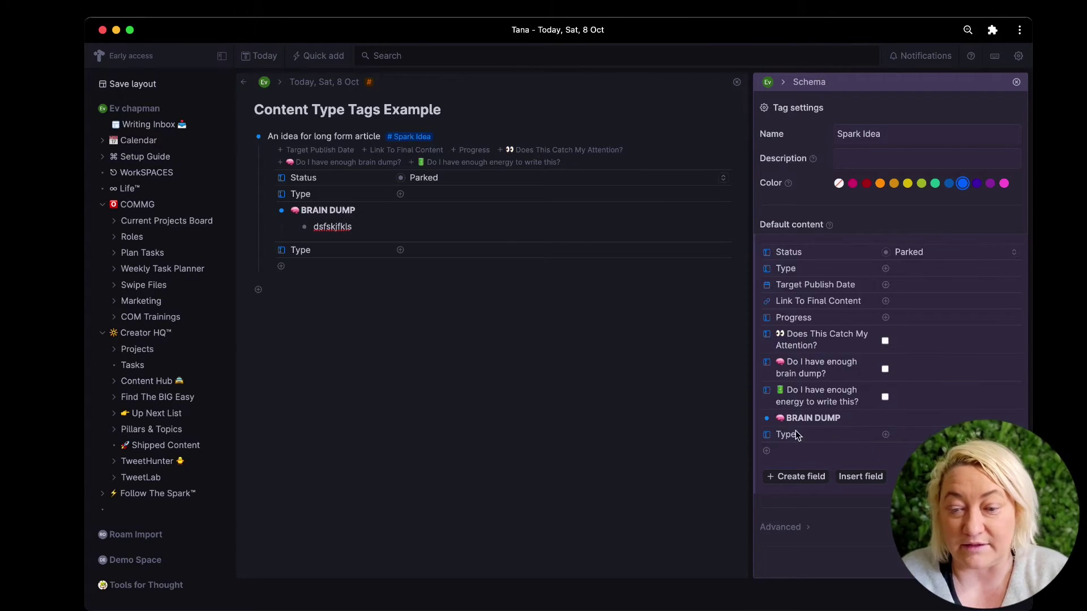
left_click(766, 434)
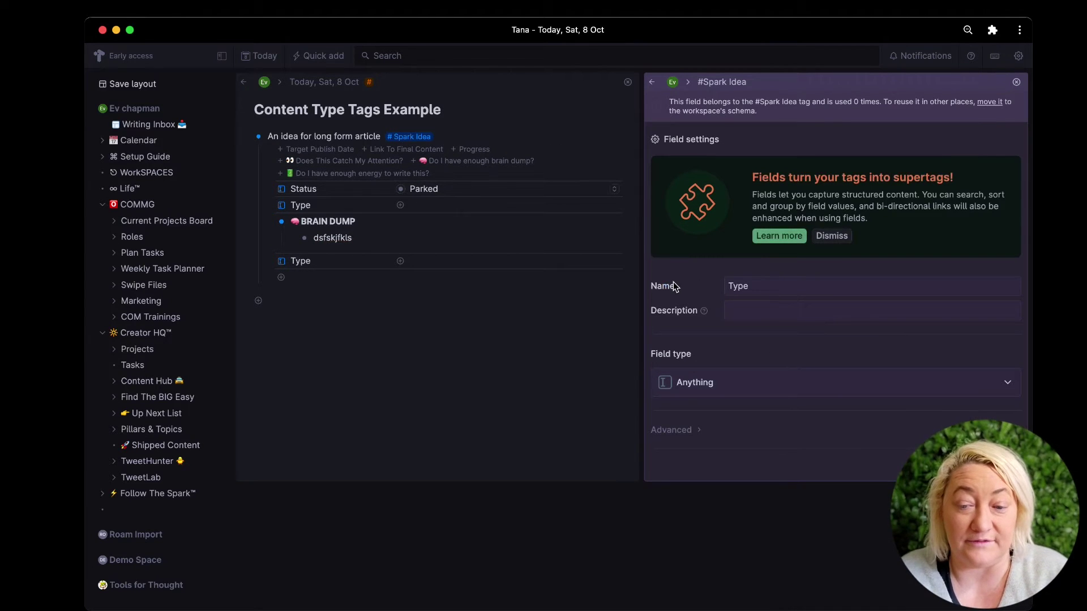
left_click(755, 384)
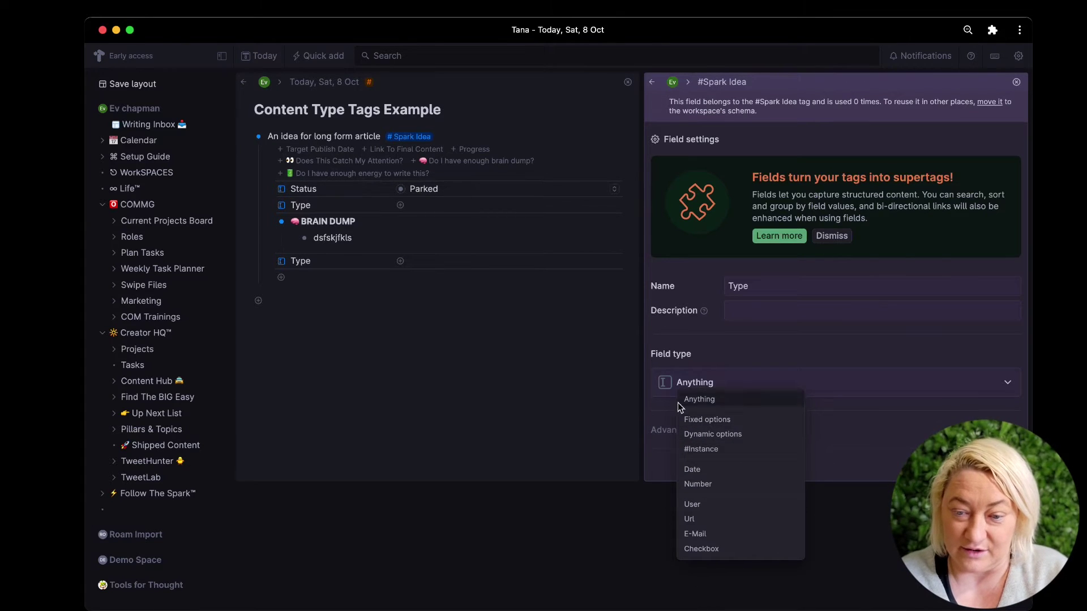
left_click(712, 422)
Step: Add the options Parked, In Progress and Done to the Type field, then return to Spark Idea
left_click(763, 314)
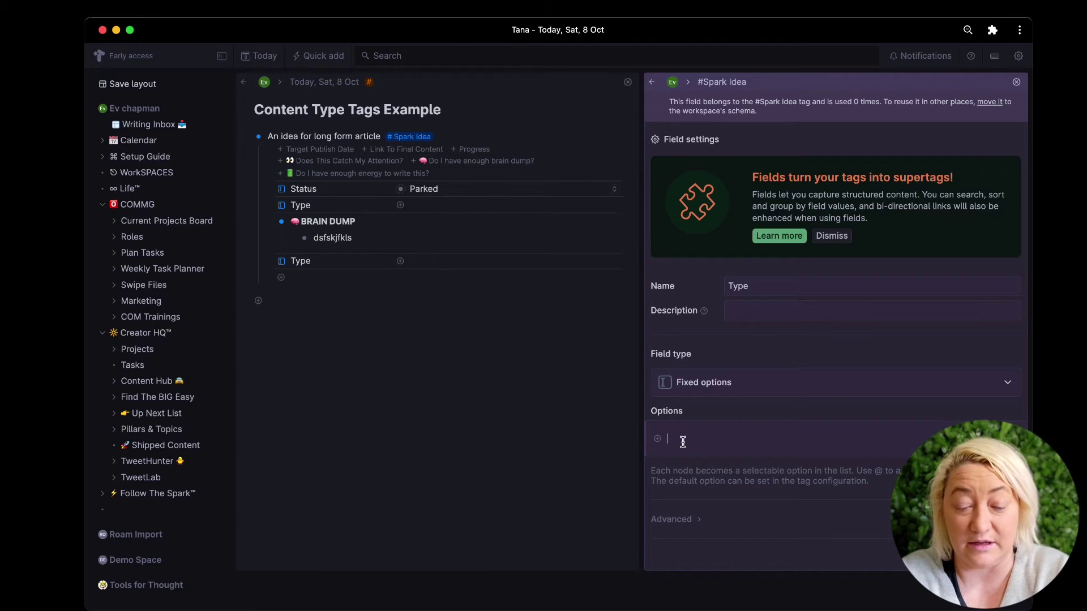
type("Parked")
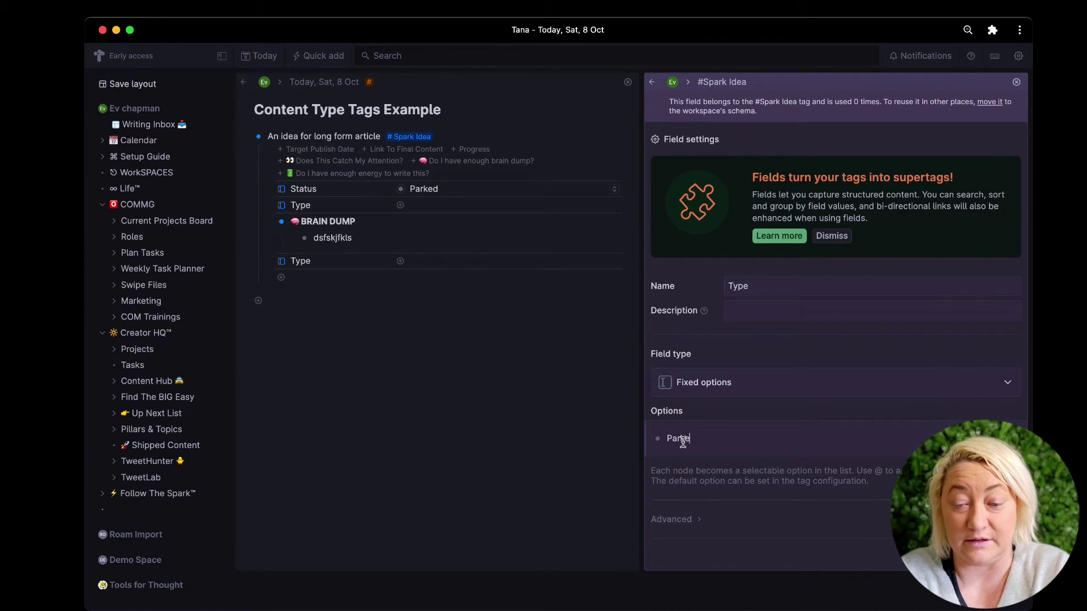
key("Return")
type("In Progress")
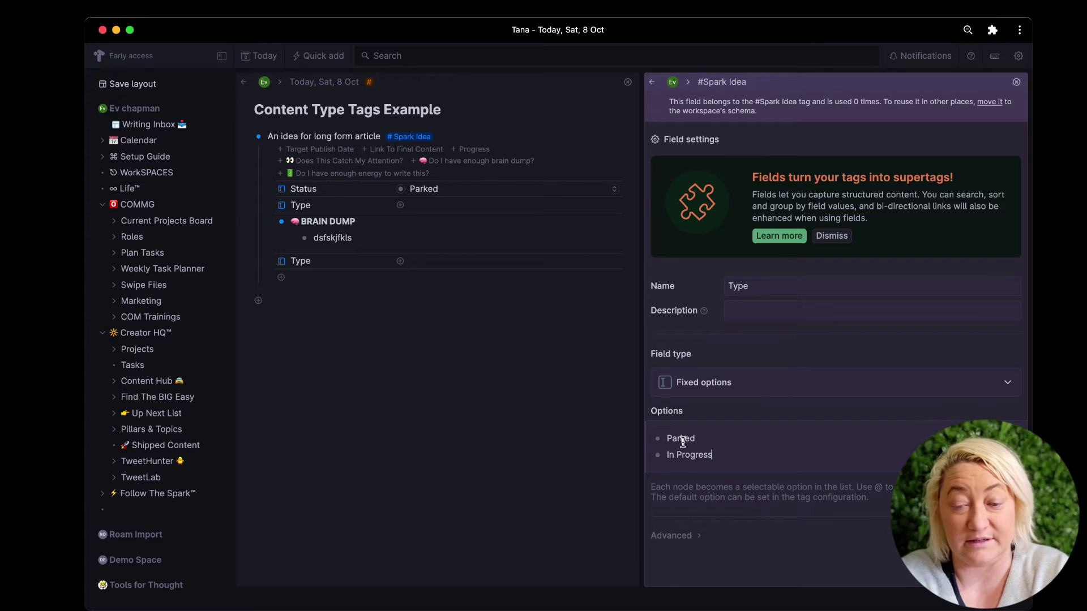
key("Return")
type("C")
key("BackSpace")
type("Done")
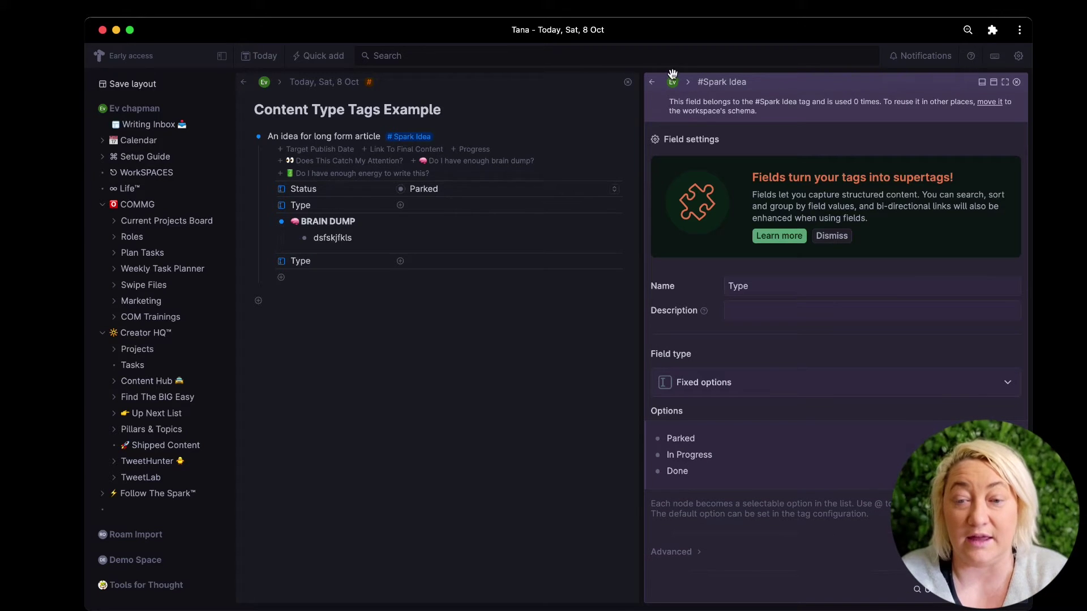
left_click(651, 82)
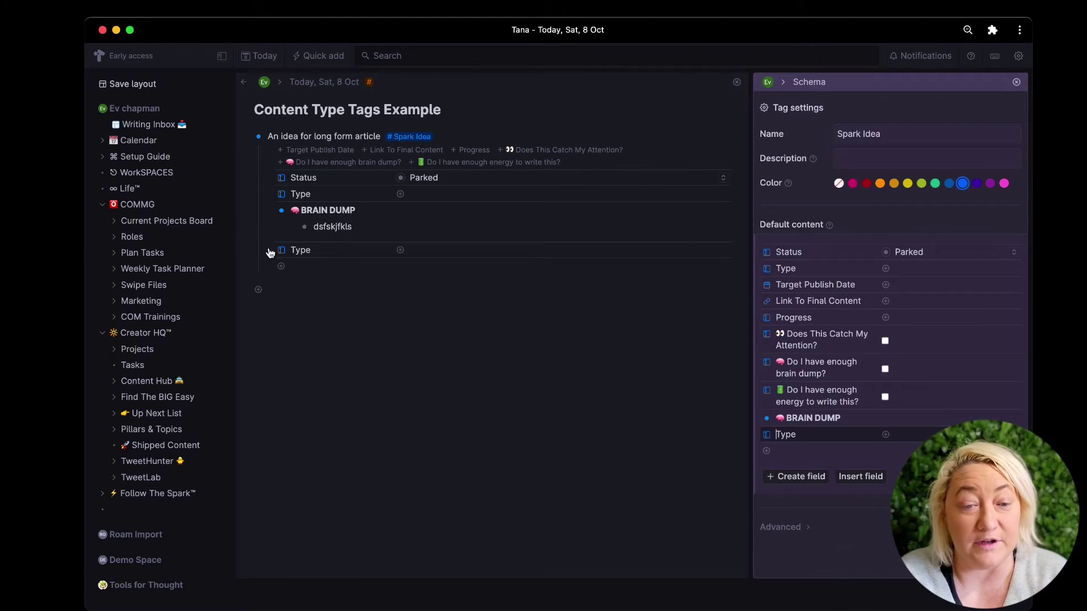
Step: Check the Type options, delete the duplicate Type field, and collapse the idea node
left_click(724, 252)
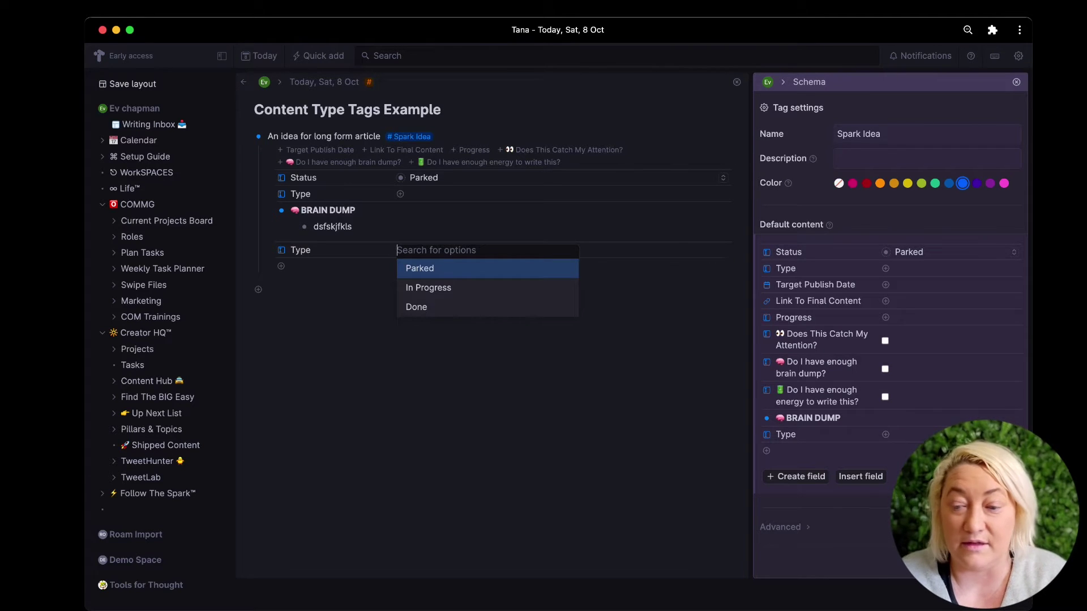
key("Escape")
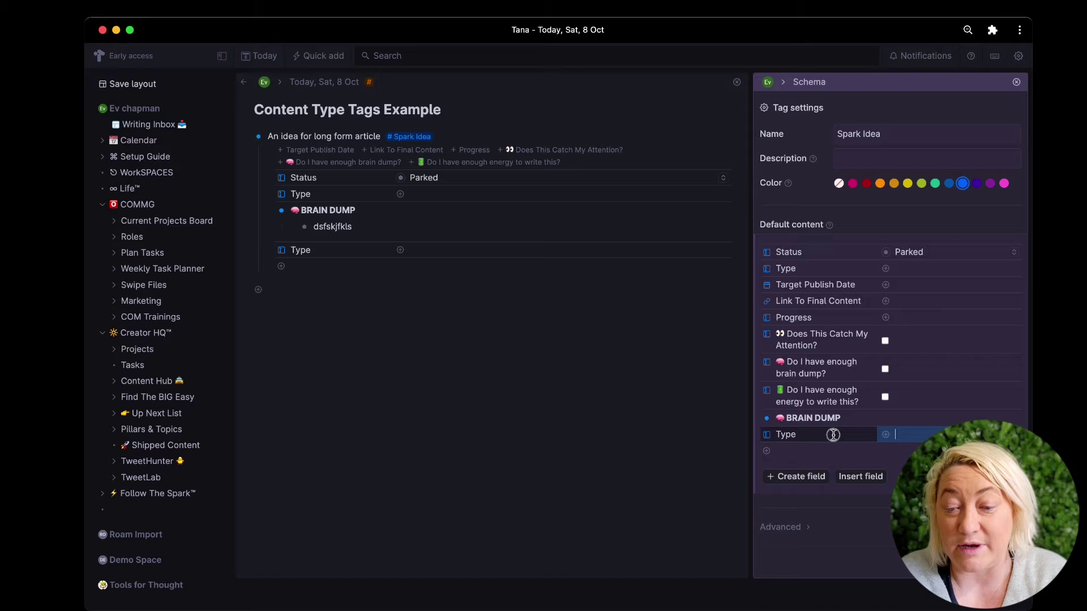
key("BackSpace")
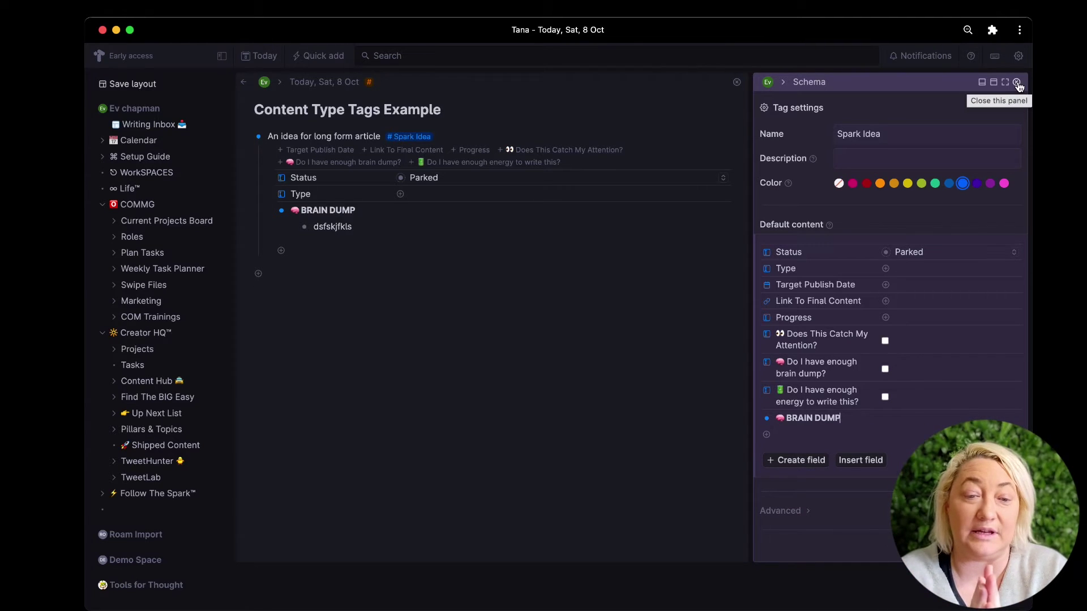
left_click(245, 139)
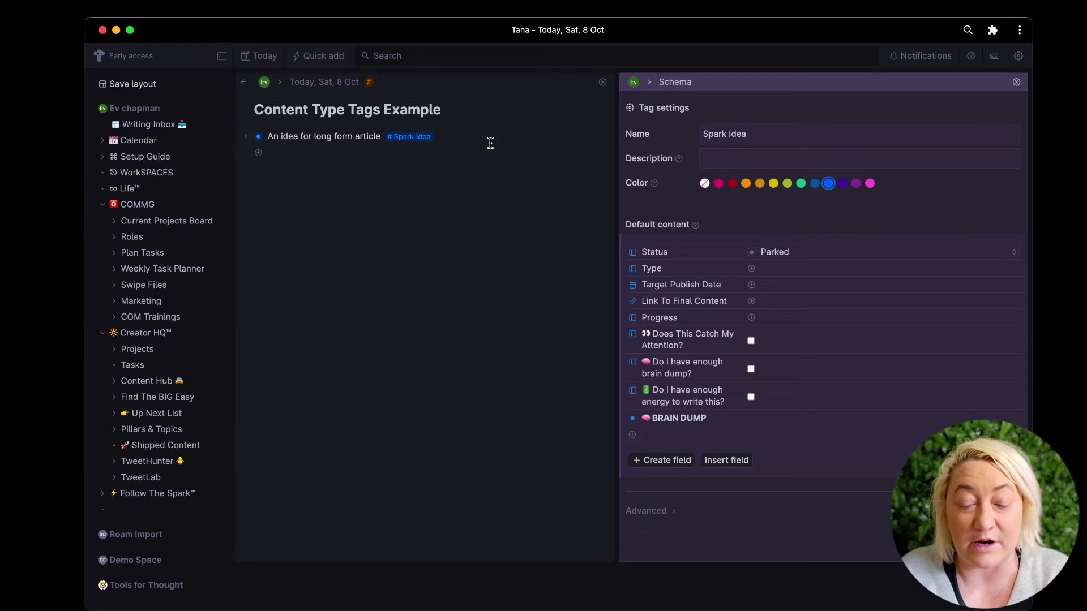
Step: Tag the long form article idea with #yt-video and expand its fields
type("#")
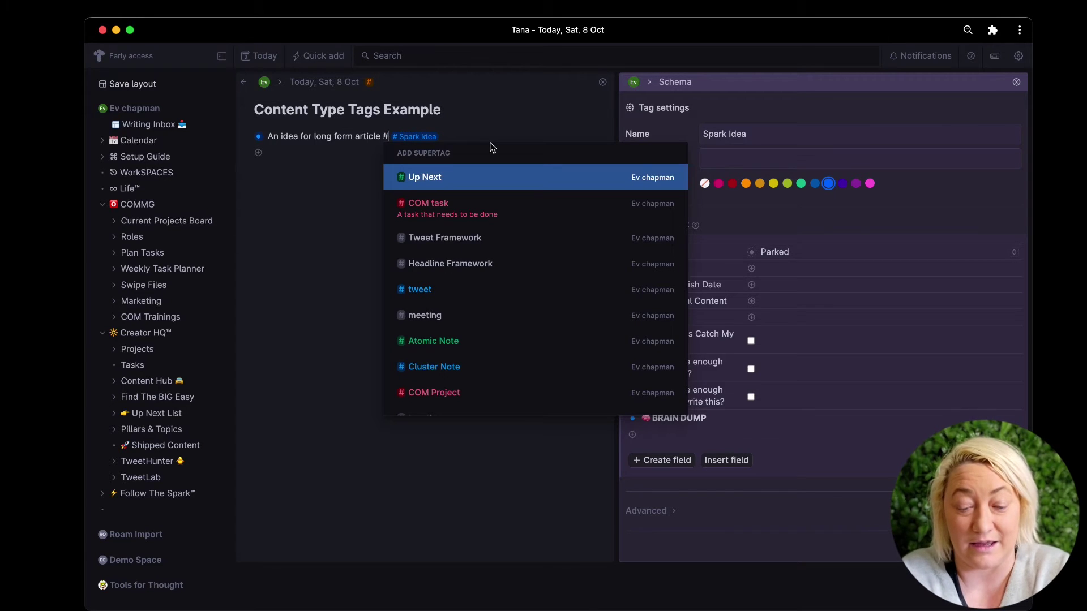
type("yt")
key("Return")
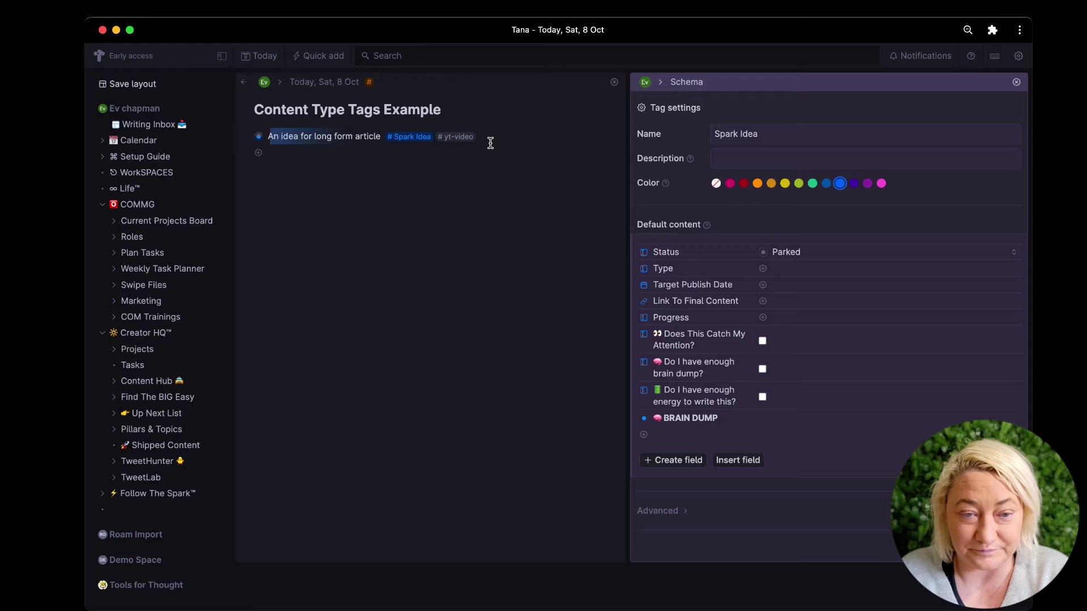
left_click(243, 135)
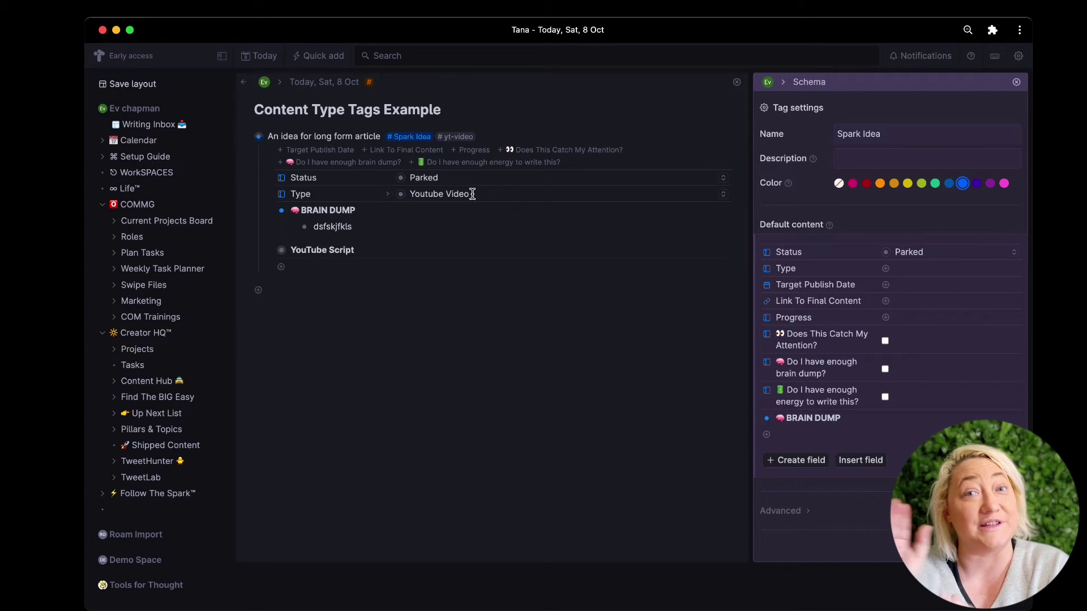
Step: Peek at the YouTube Script section and bring up the yt-video tag's options
left_click(271, 251)
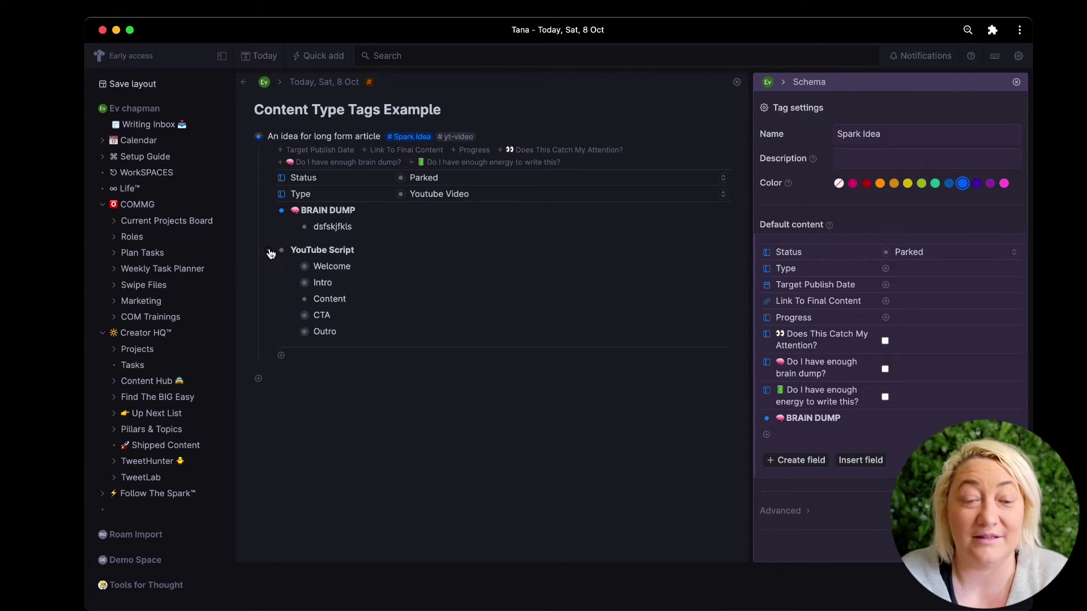
left_click(270, 251)
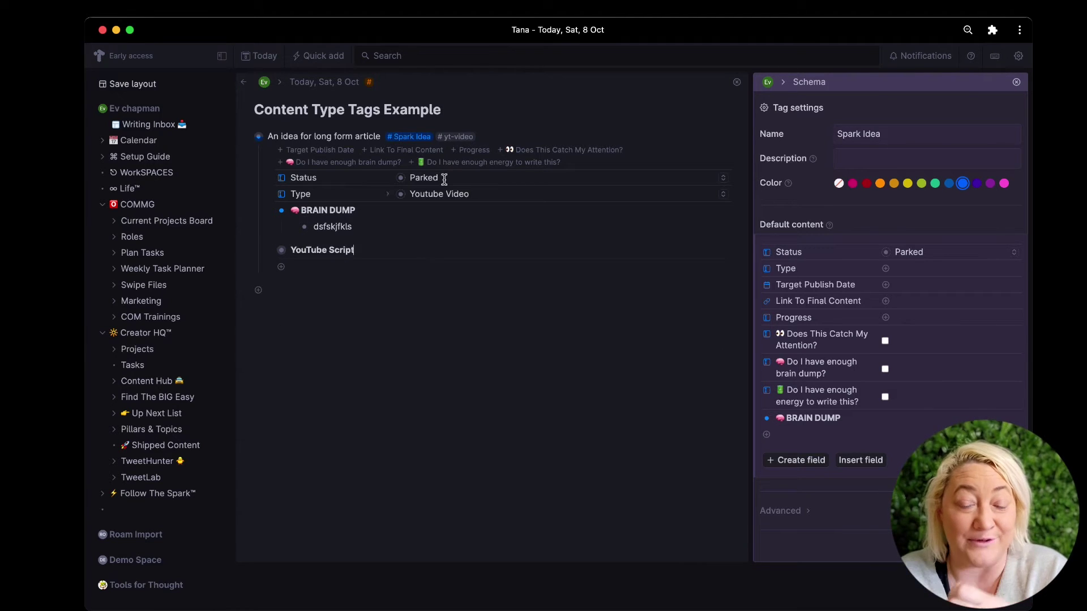
left_click(456, 140)
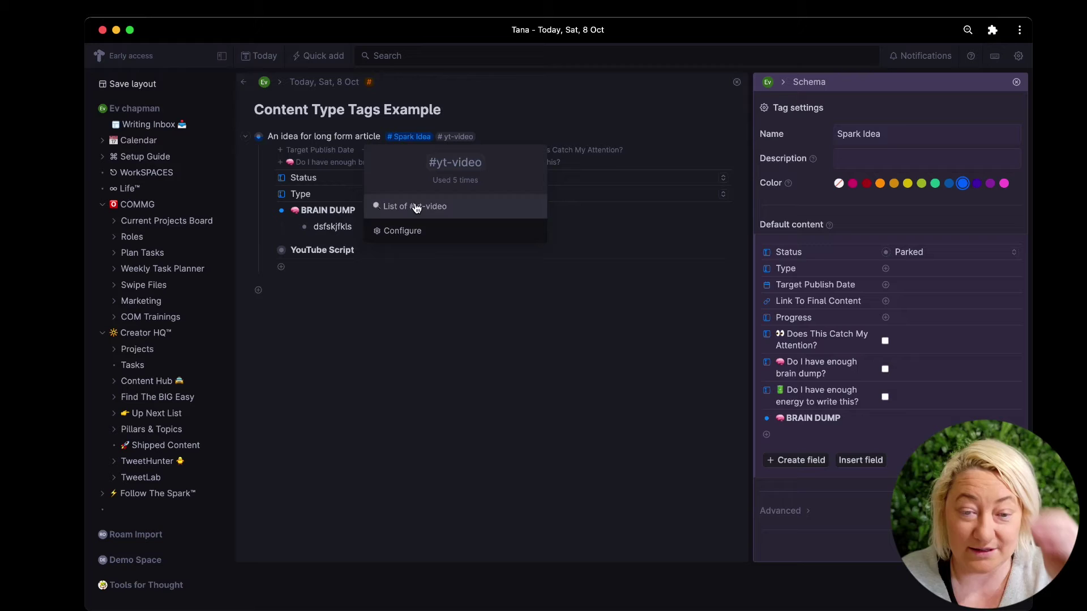
Step: Make yt-video's Type field reuse Spark Idea's Type, keeping the value Youtube Video
left_click(406, 233)
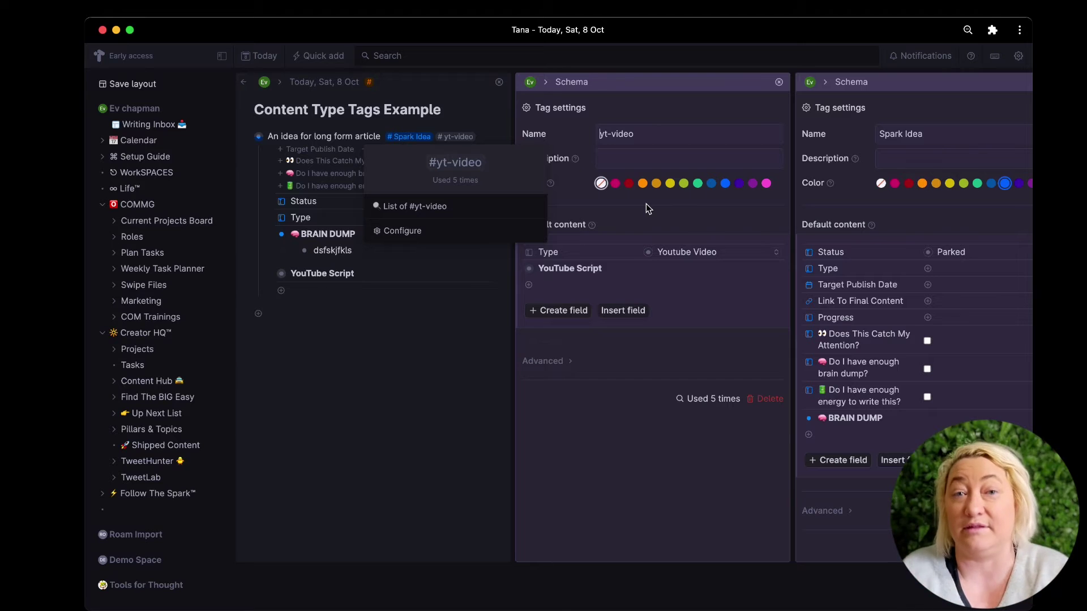
left_click(571, 255)
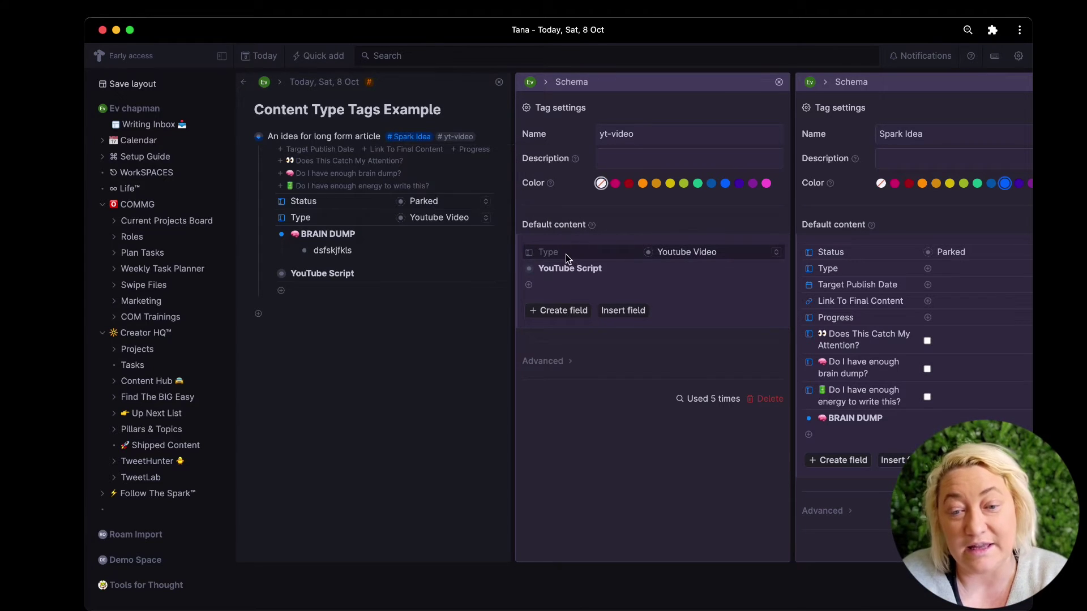
left_click(830, 271)
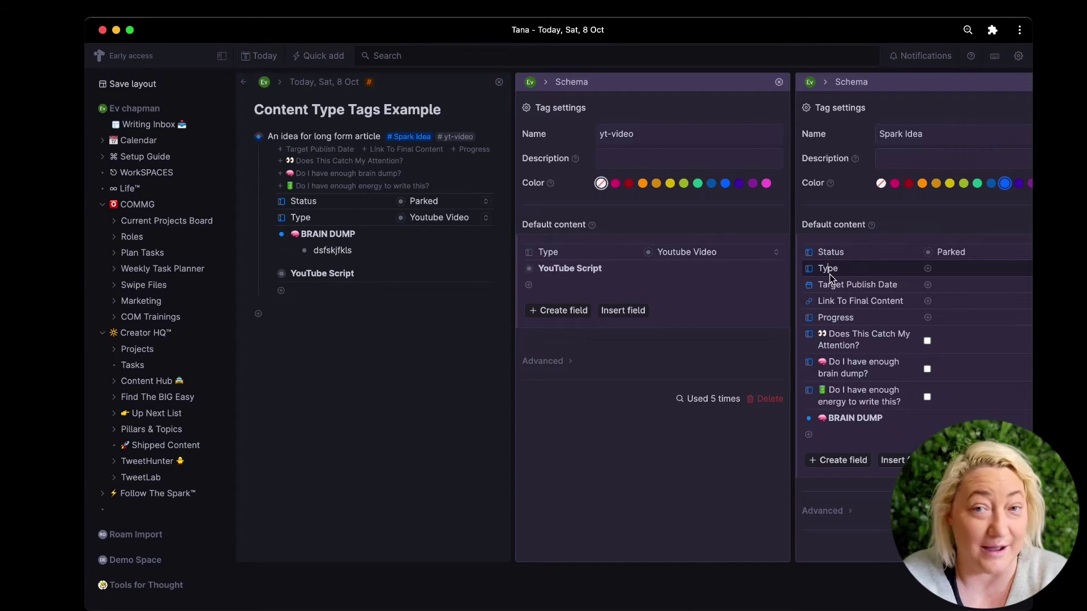
left_click(562, 250)
key("BackSpace")
key("BackSpace")
key("BackSpace")
key("BackSpace")
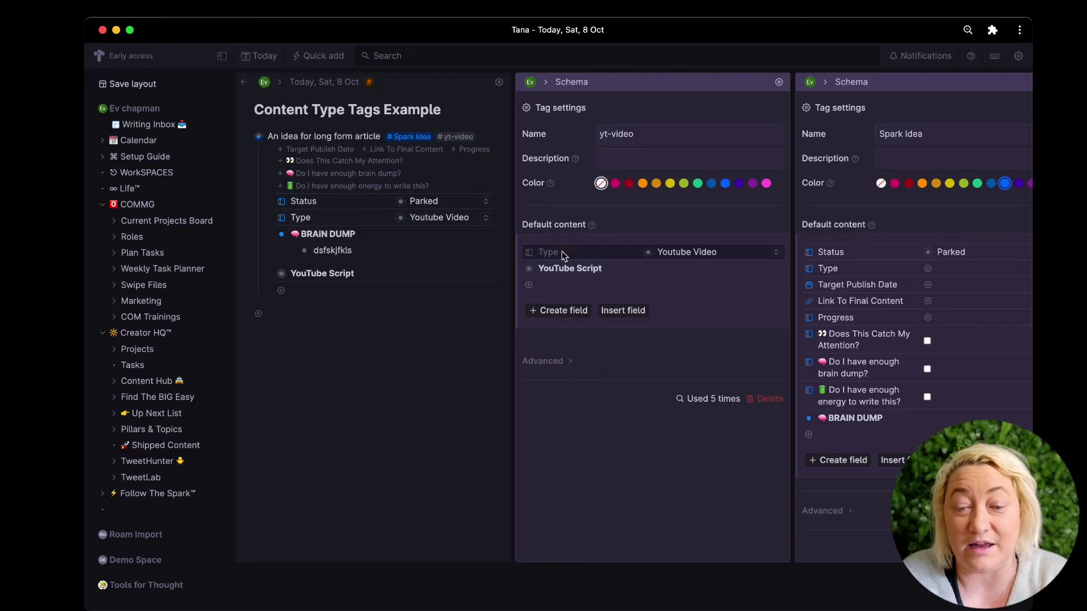
type("type")
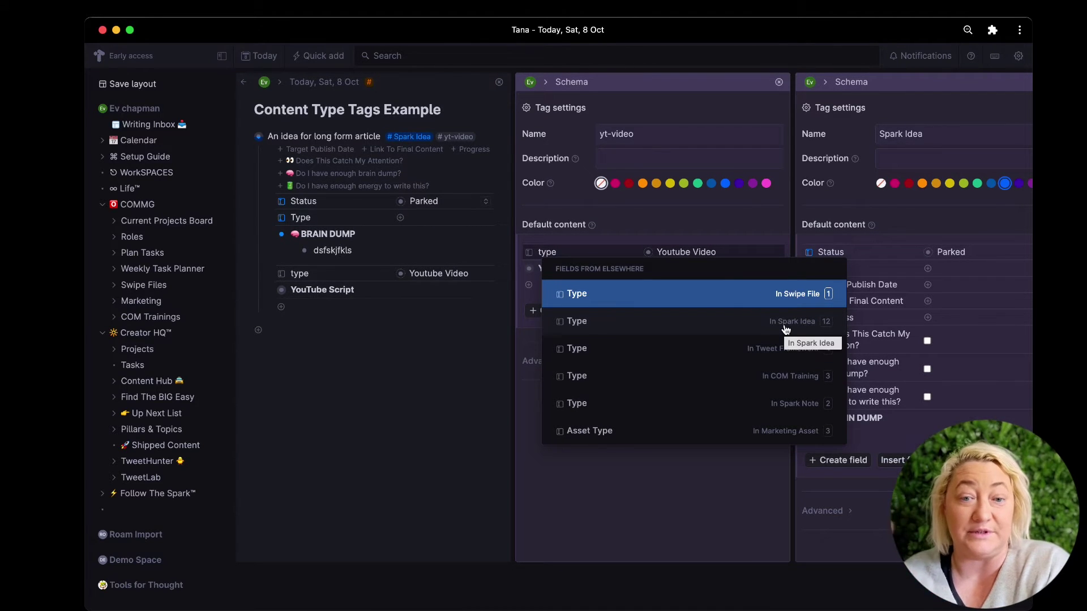
left_click(634, 326)
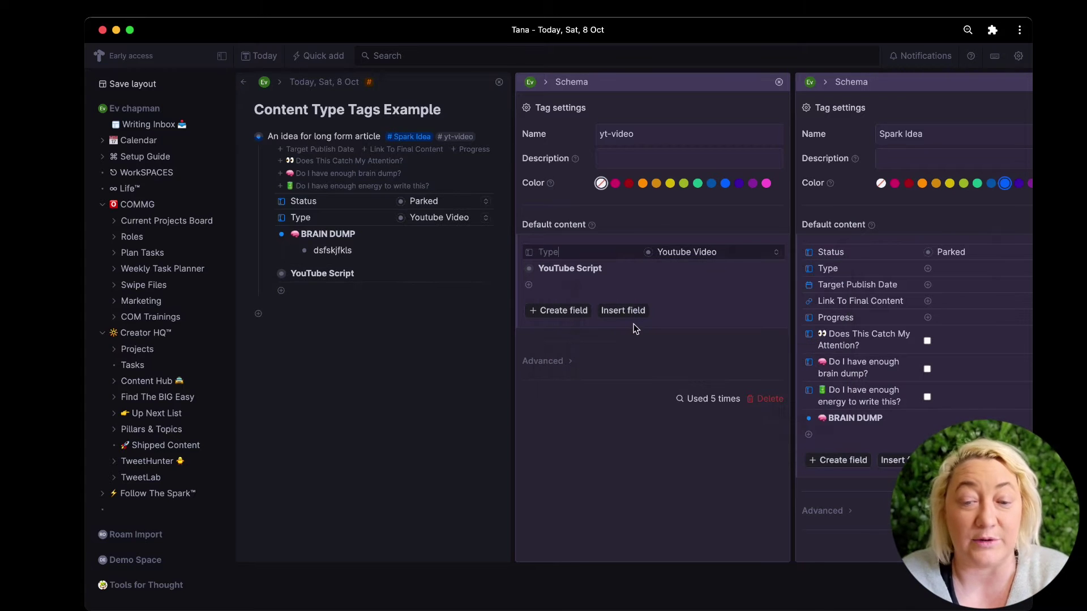
left_click(778, 254)
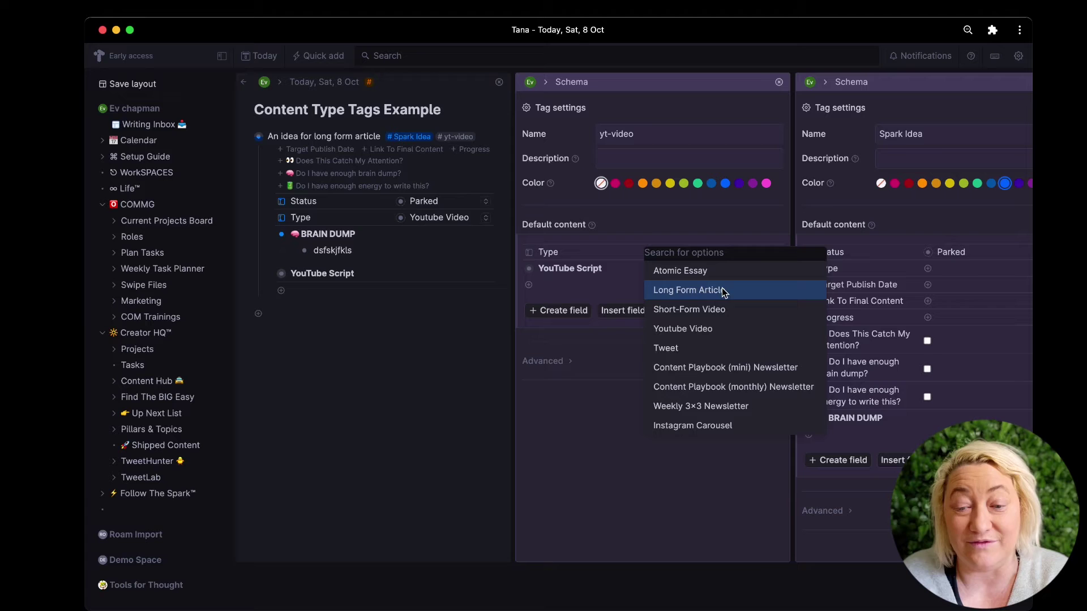
left_click(694, 330)
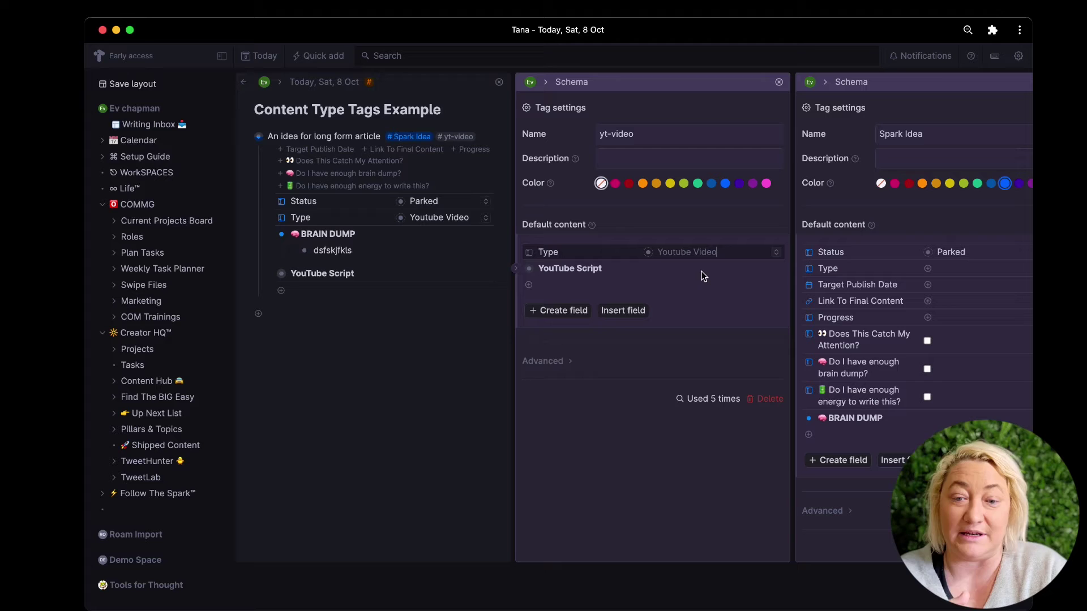
Step: Inspect the YouTube Script template's Welcome and Intro sections, then close both tag settings panels
left_click(517, 269)
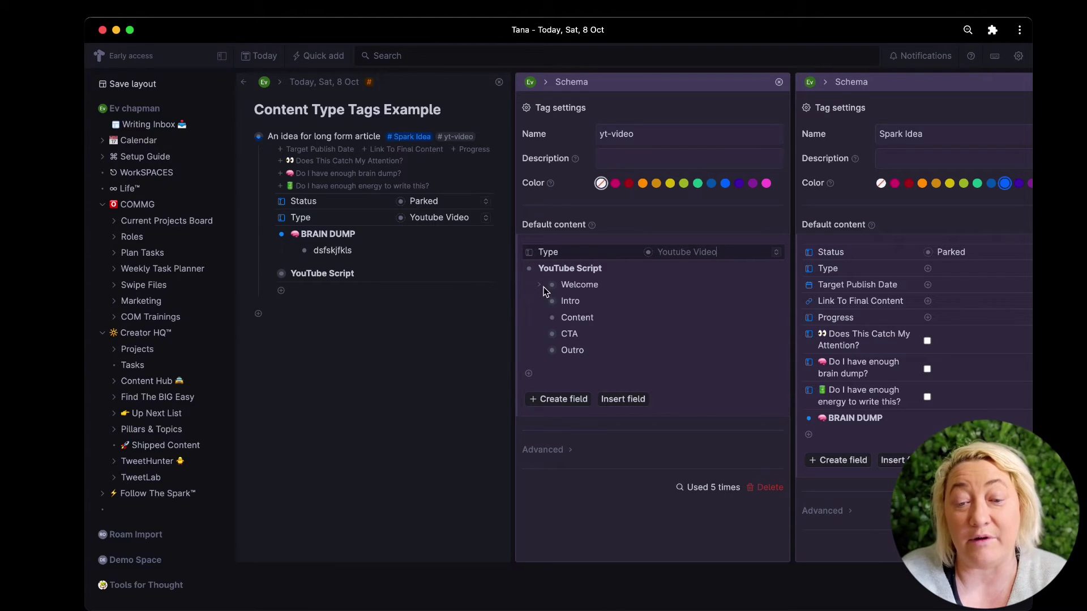
left_click(539, 285)
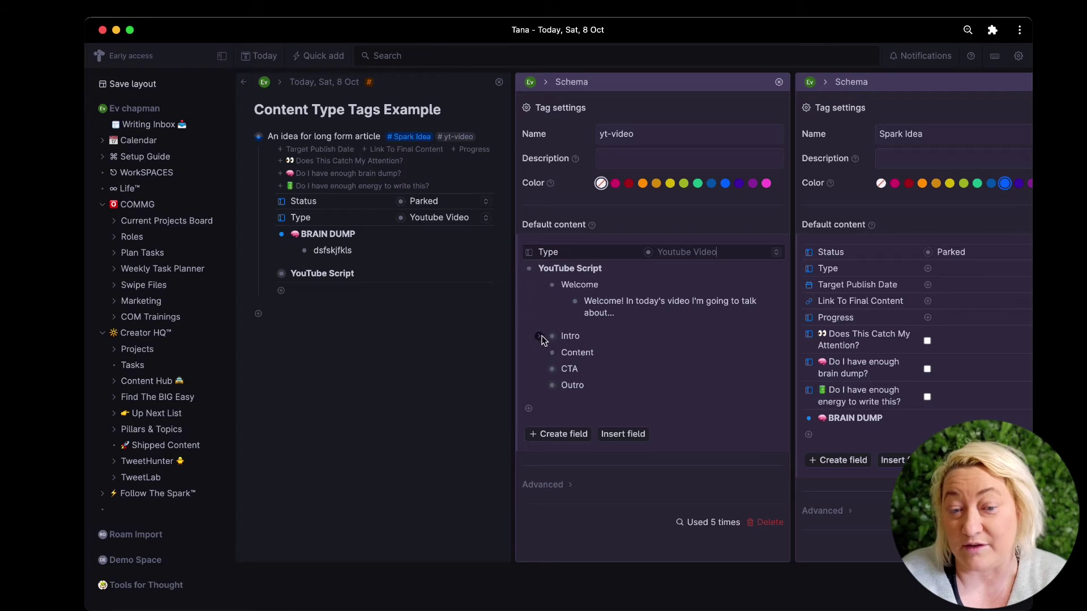
left_click(541, 336)
left_click(541, 336)
left_click(540, 286)
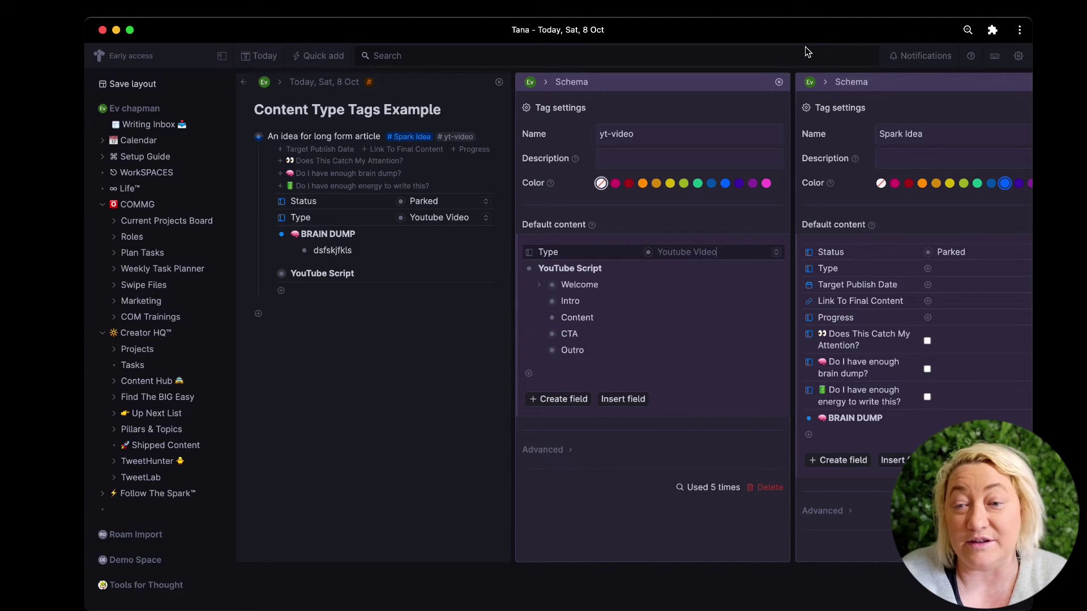
left_click(779, 82)
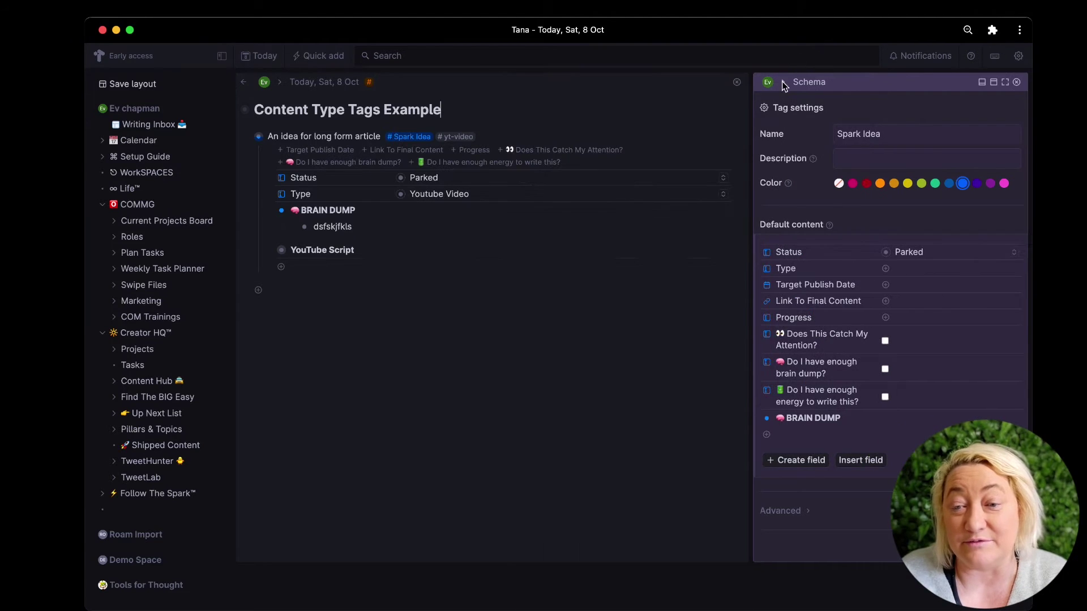
left_click(1016, 82)
Step: Create 'Another idea for a video' below the first idea, tagged #Spark Idea and #yt-video
left_click(261, 153)
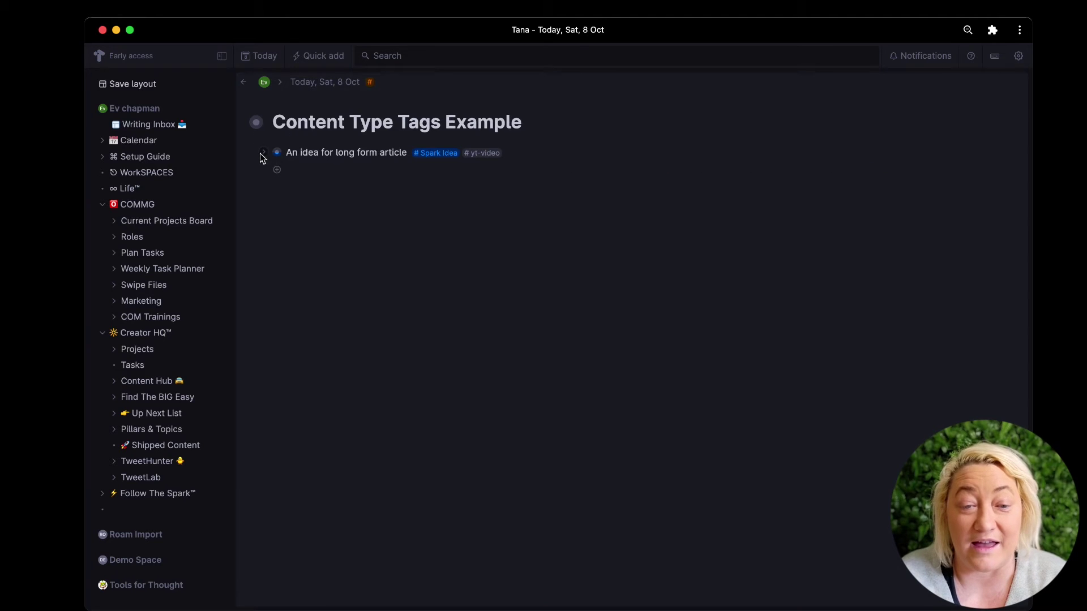
key("super+Down")
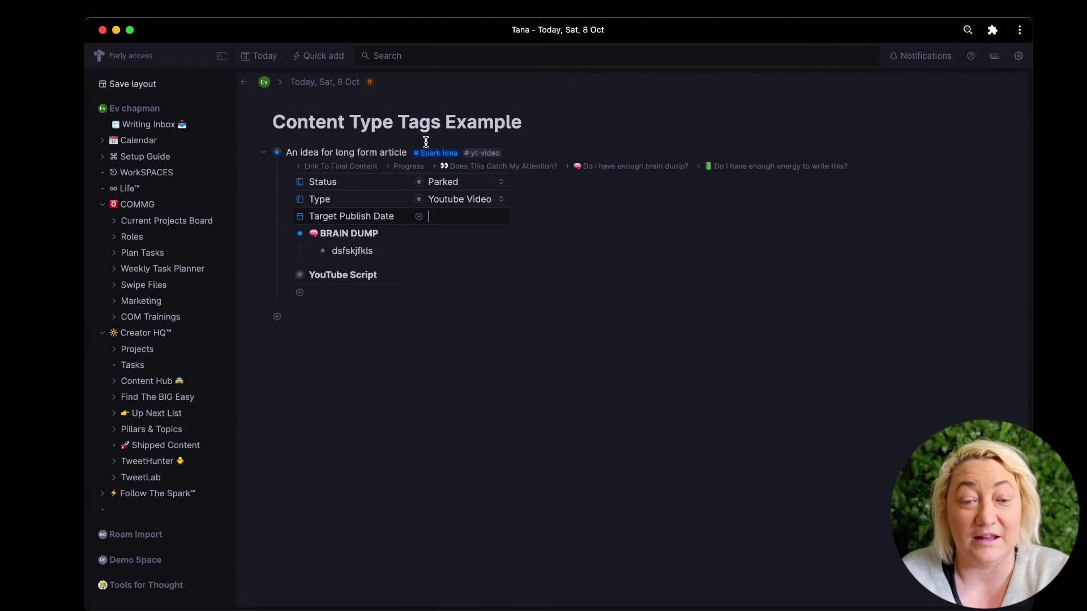
left_click(263, 153)
left_click(301, 170)
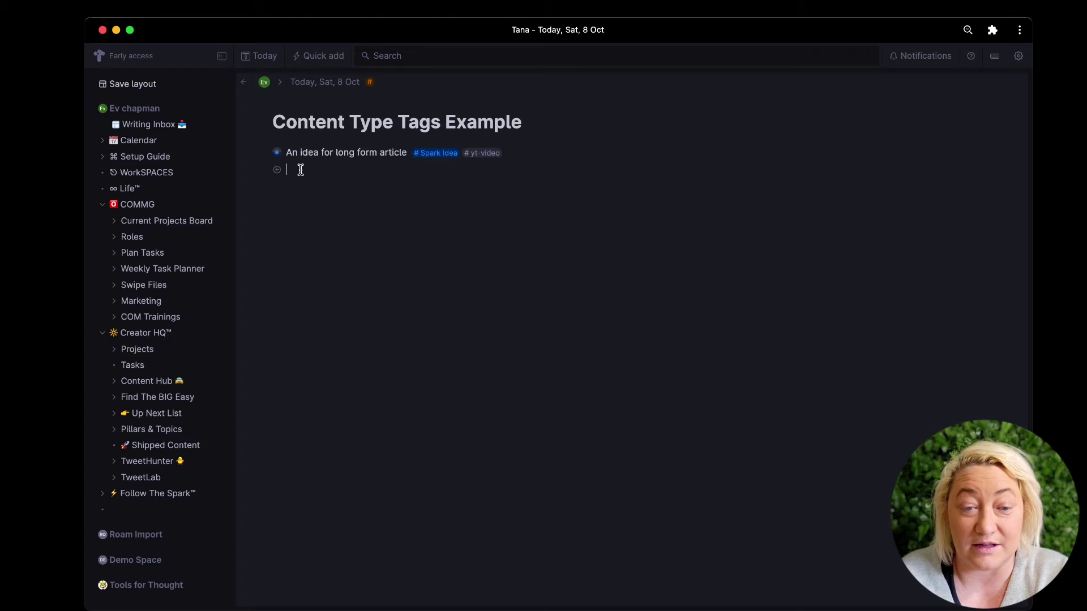
type("Another id")
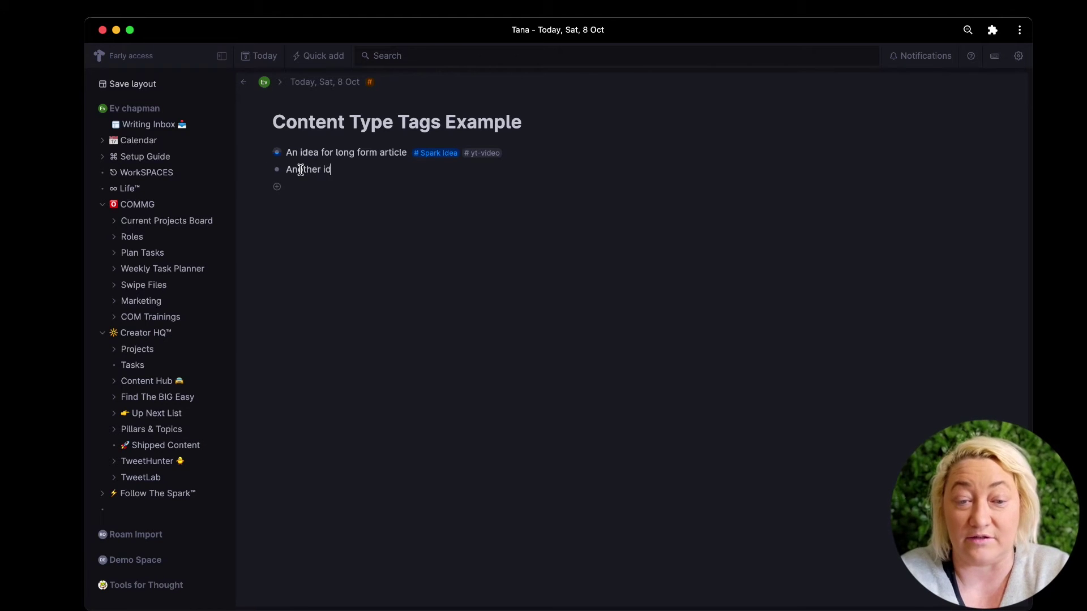
type("ea for a video #spark")
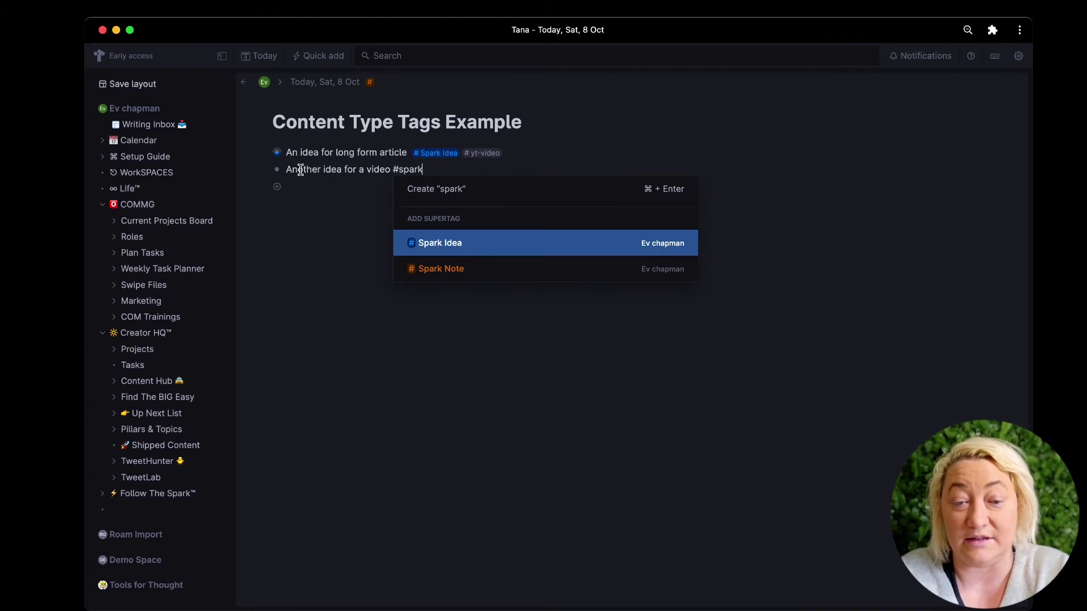
key("Return")
type("#t")
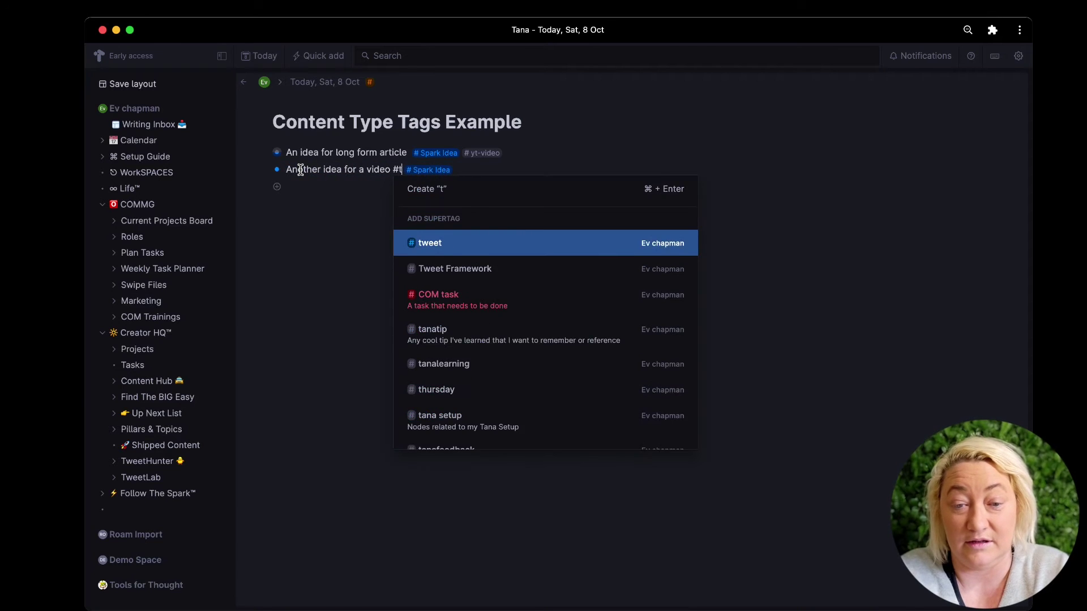
key("BackSpace")
type("yt")
key("Return")
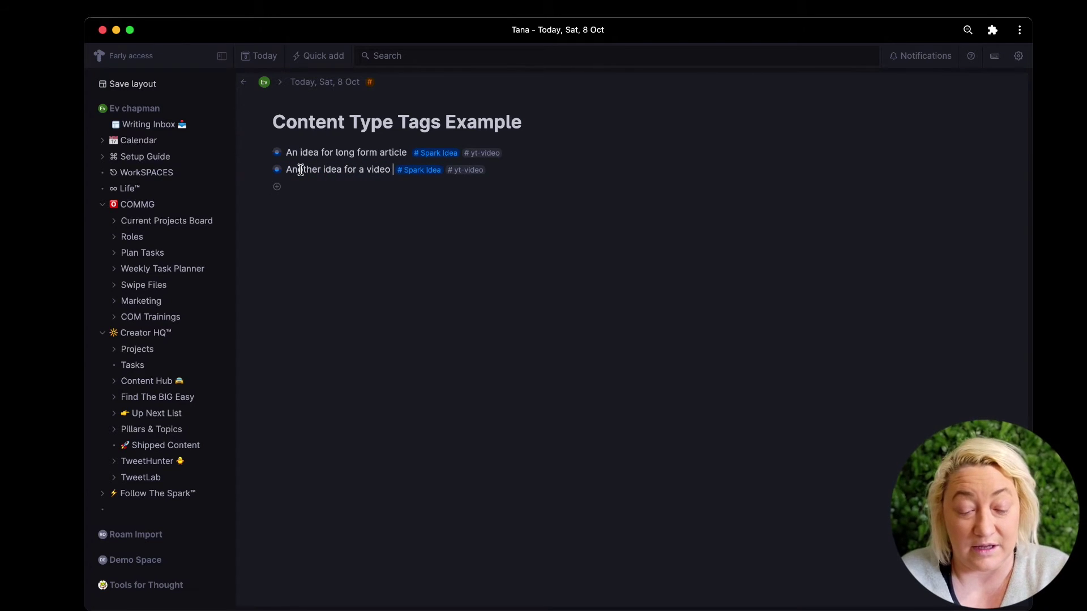
Step: Fill the new idea's BRAIN DUMP with four placeholder notes, view its YouTube Script, then collapse it
left_click(264, 170)
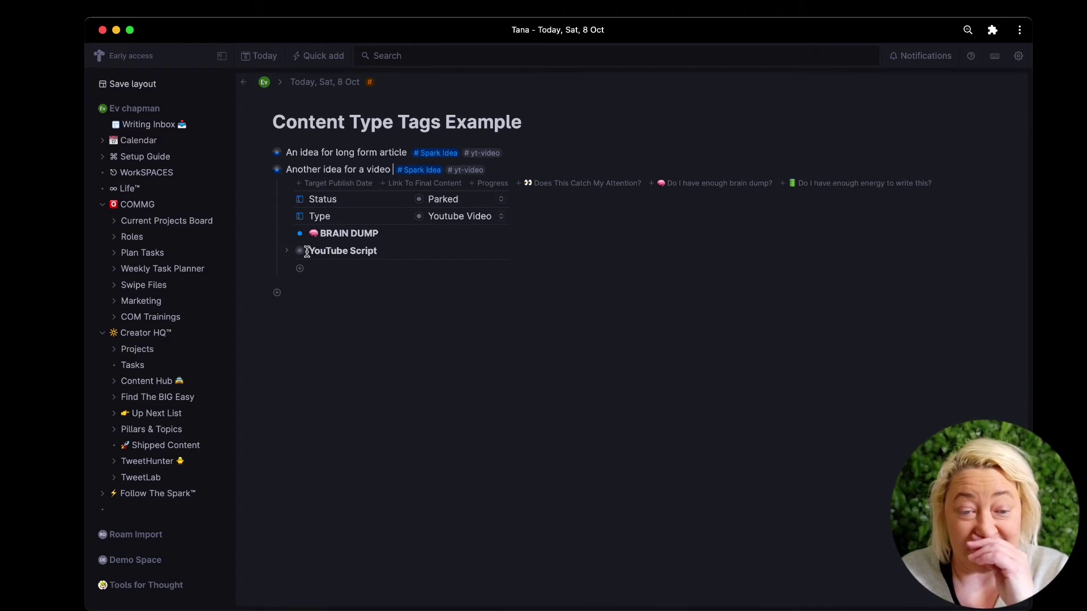
left_click(403, 238)
key("super+Down")
type("jsdkfj")
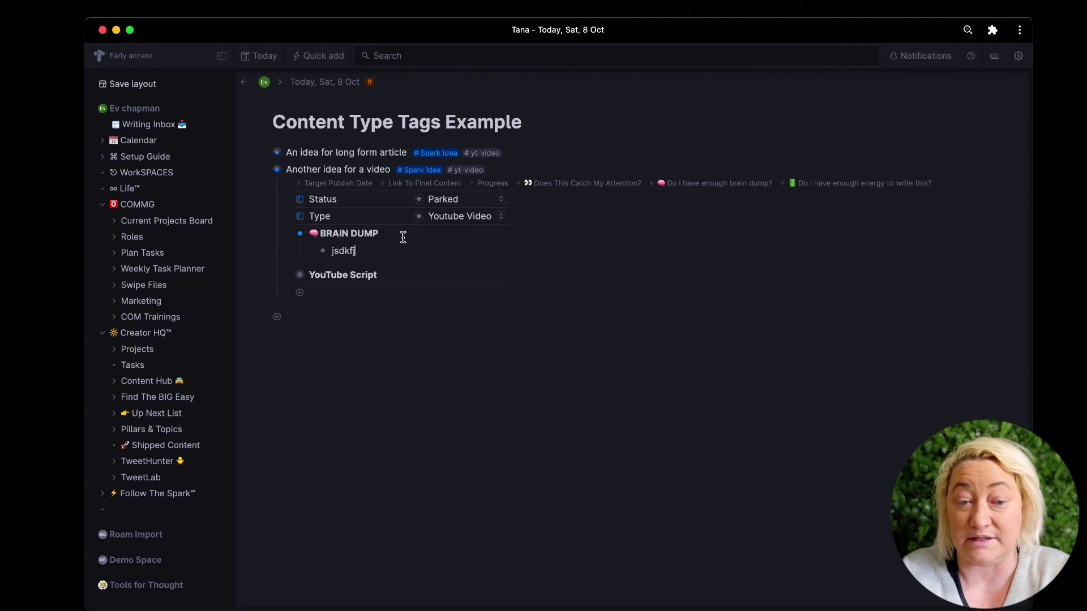
key("Return")
type("sdfkljs")
key("Return")
type("sdfkljsdfkj")
key("Return")
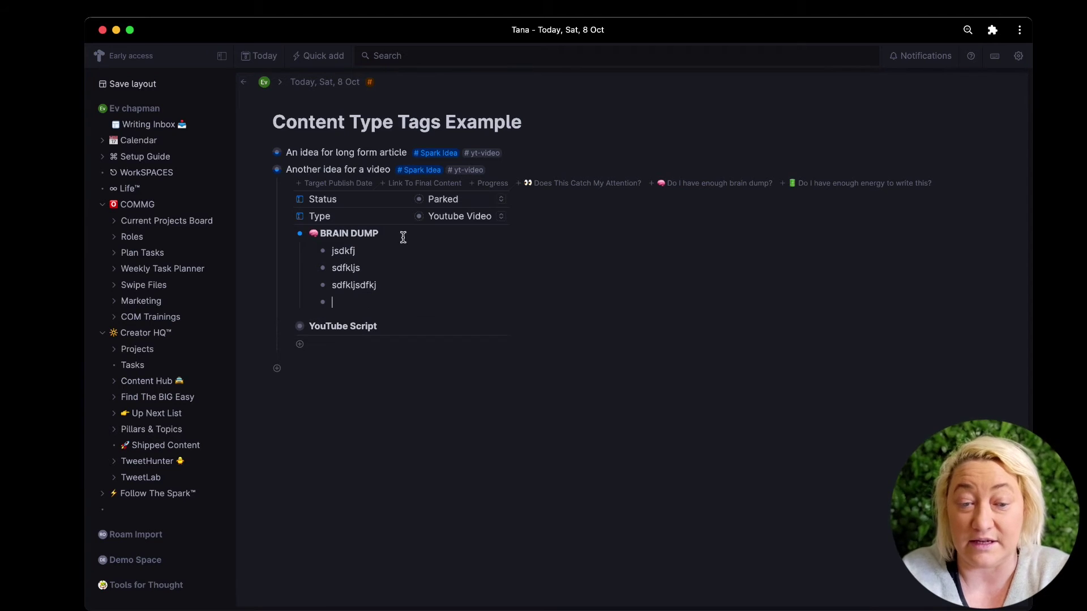
type("sdflkjsdf")
key("Return")
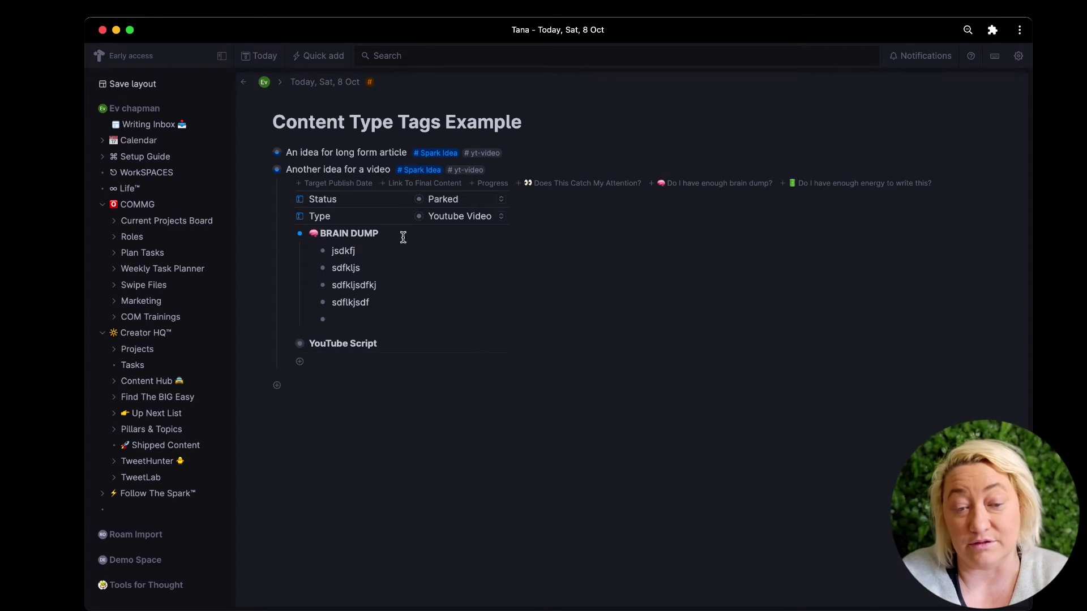
key("BackSpace")
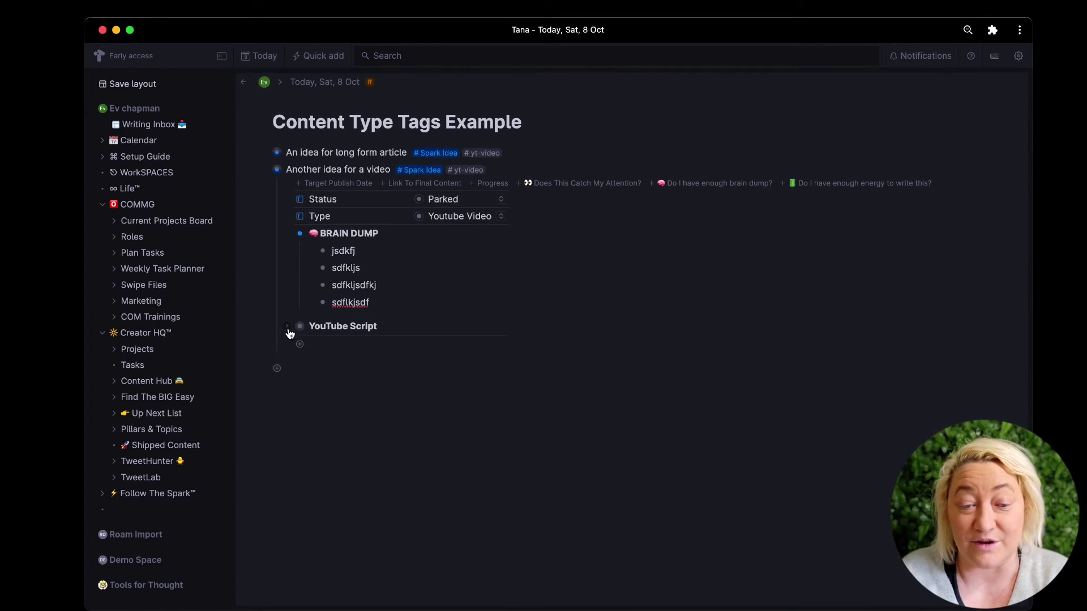
left_click(287, 329)
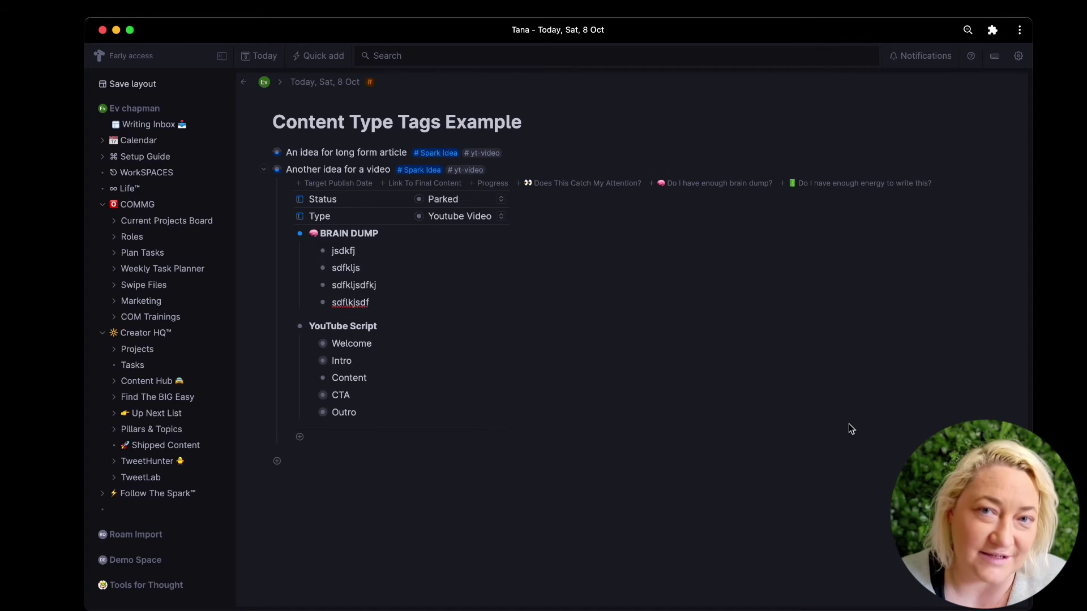
left_click(263, 170)
Step: On the empty line below the two ideas, bring up the command palette with Cmd+K
left_click(315, 188)
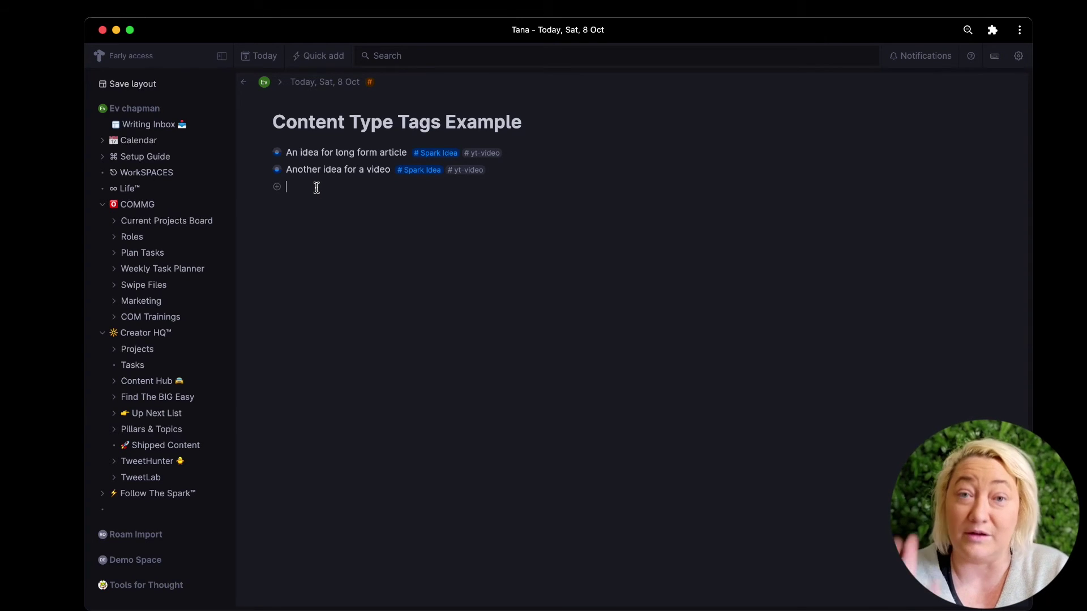
key("super+k")
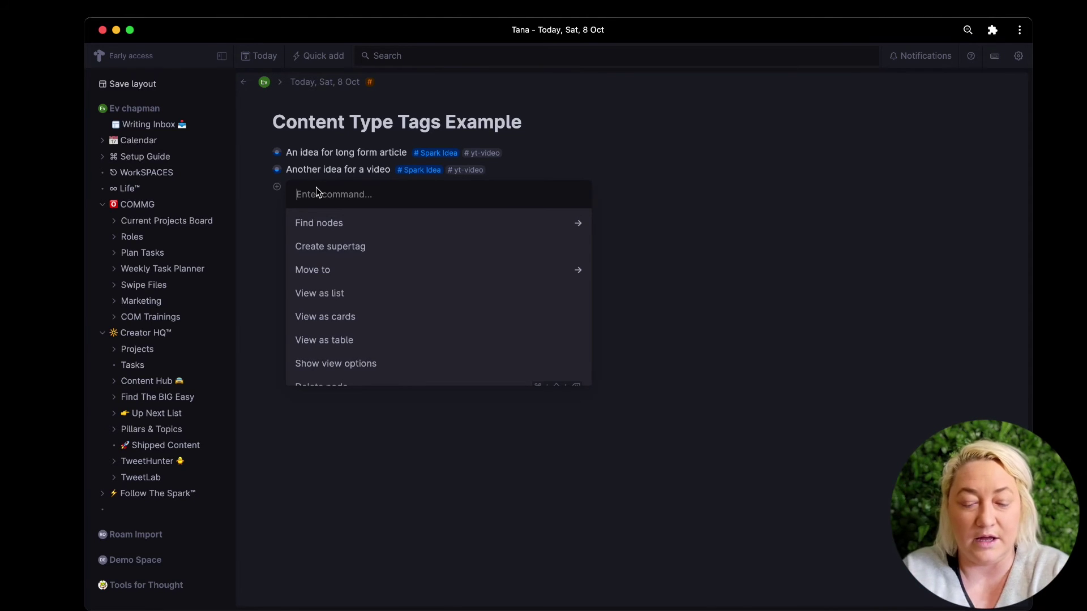
Step: Insert a live list finding nodes tagged both #Spark Idea and #yt-video
type("find no")
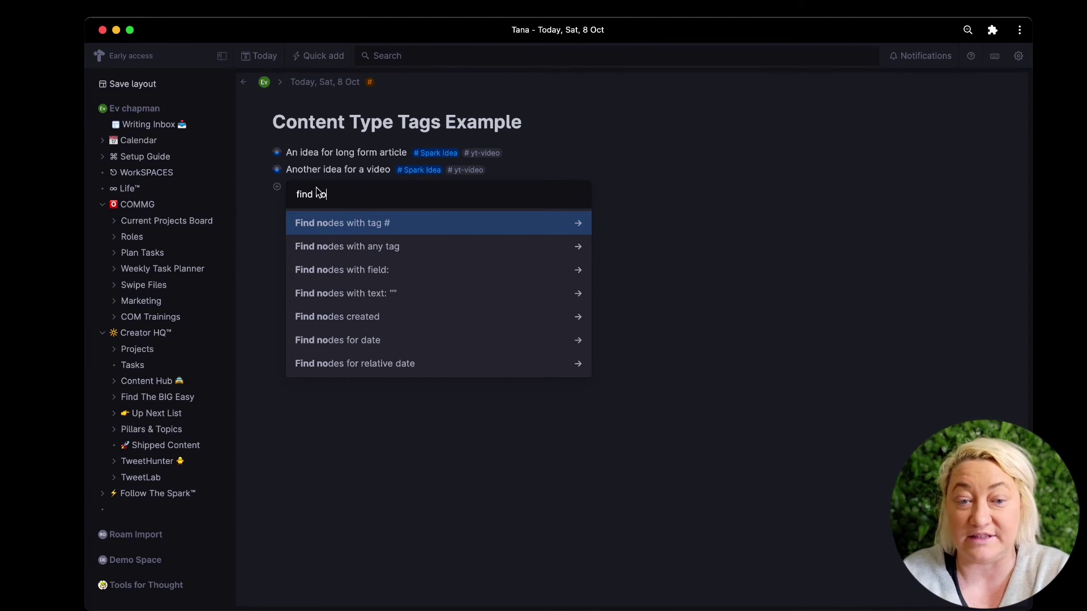
key("Return")
type("spark")
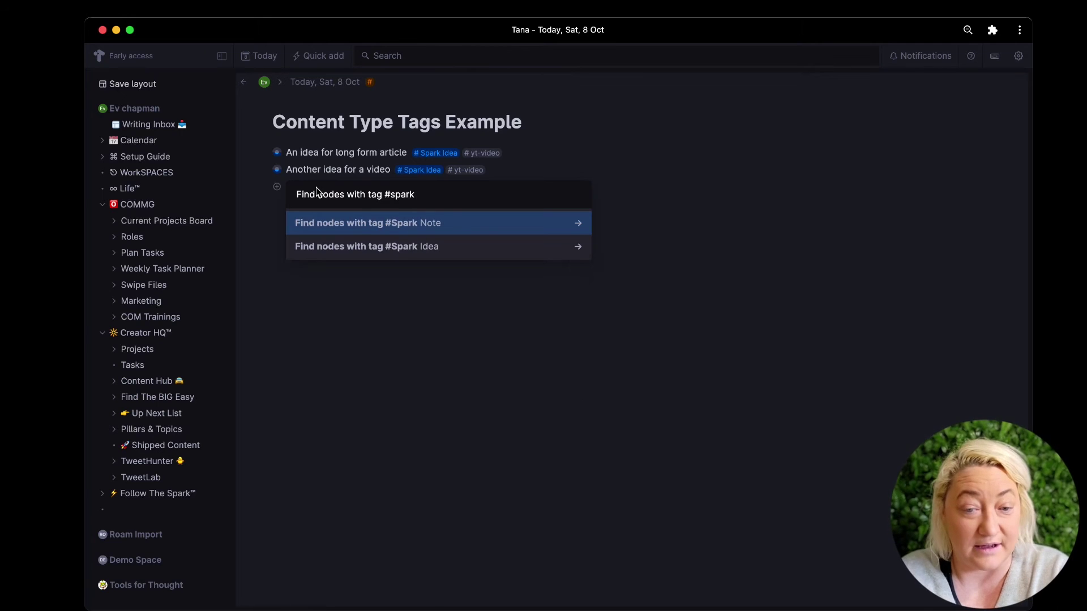
key("Down")
key("Return")
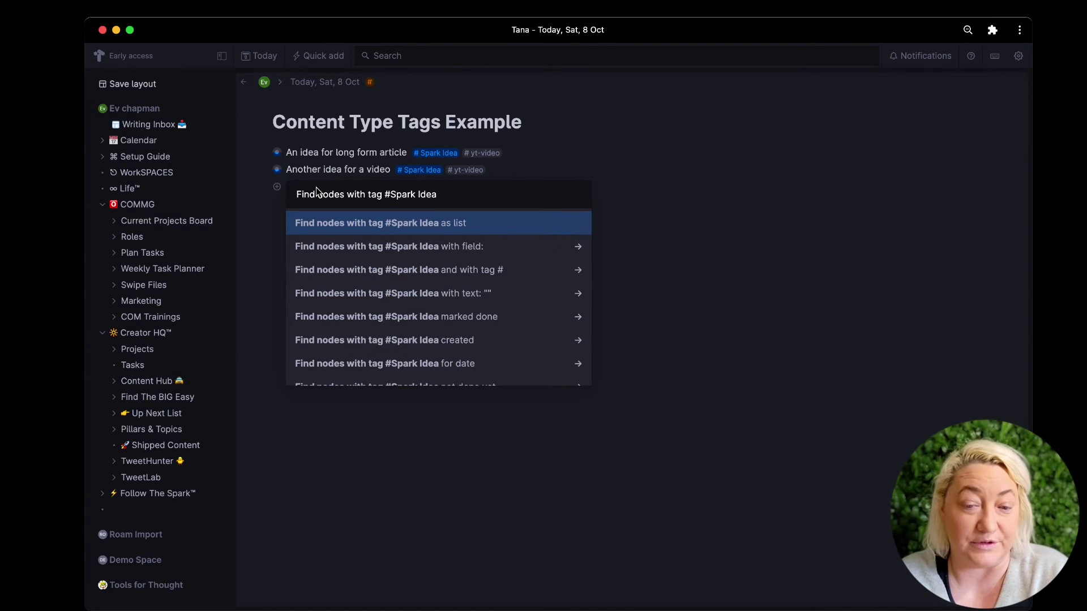
key("Down")
key("Down")
key("Return")
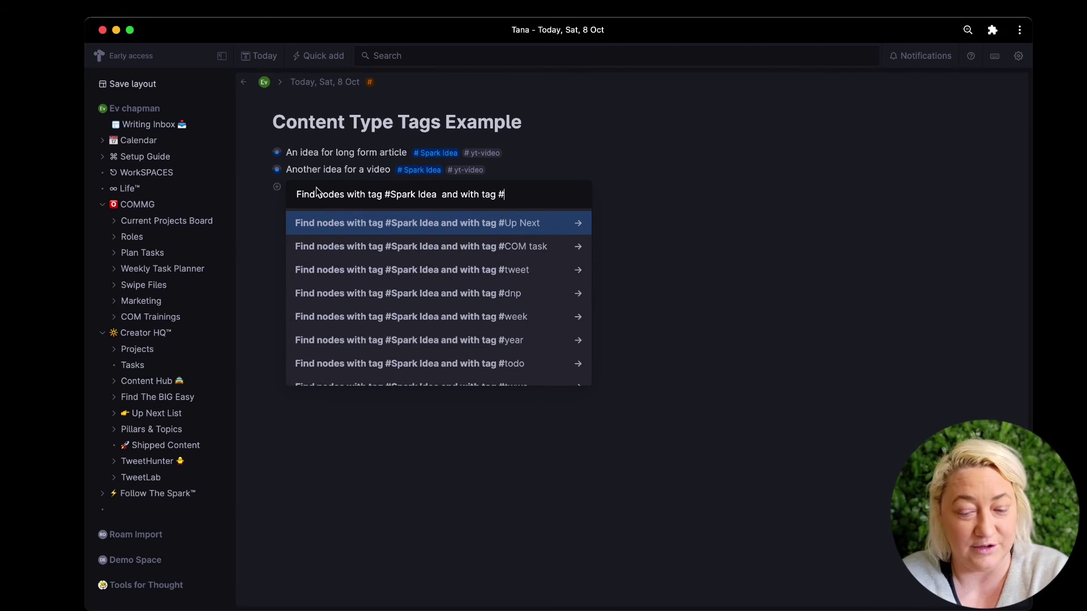
type("yt")
key("Return")
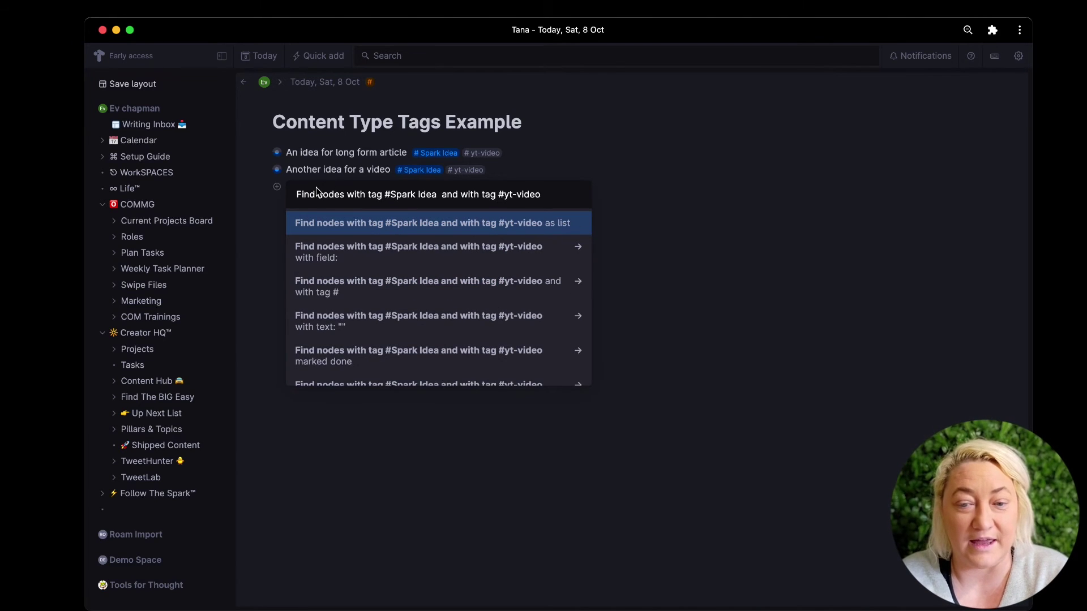
key("Return")
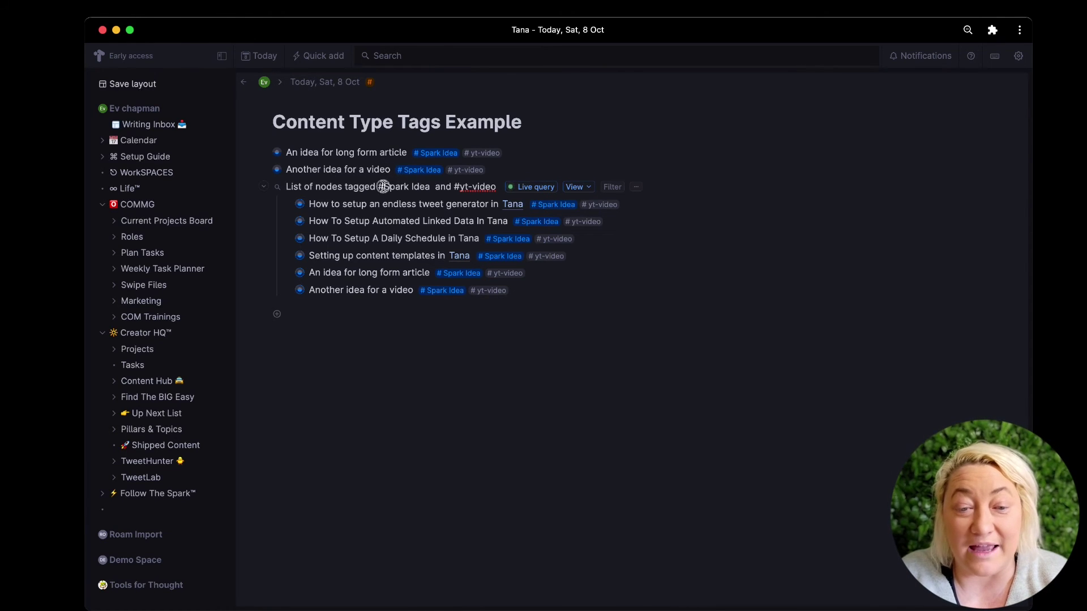
Step: Retitle the live query 'Youtube Video Ideas'
triple_click(383, 186)
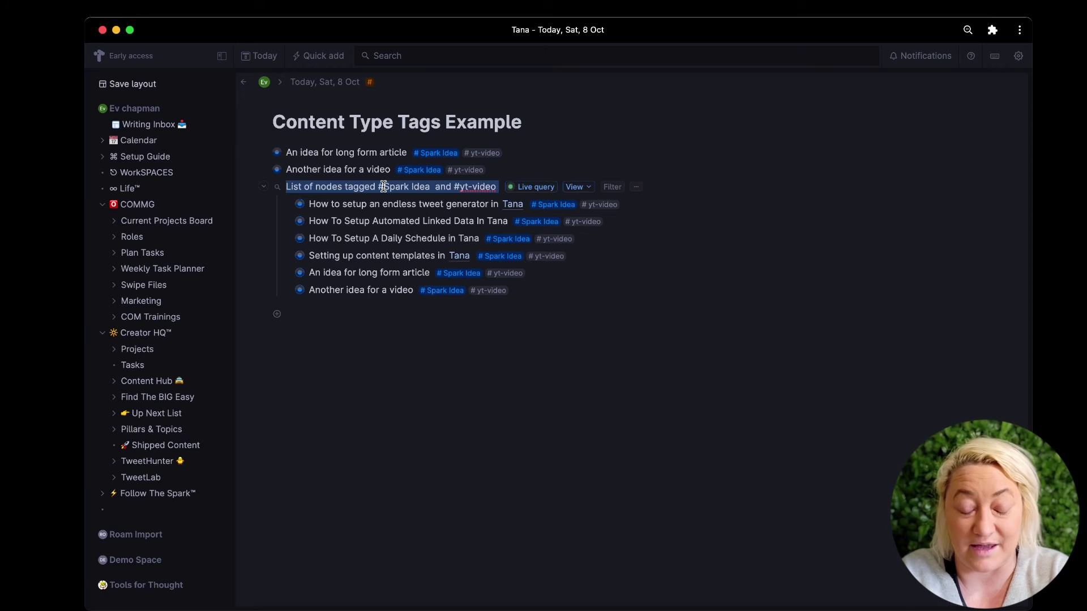
type("YO")
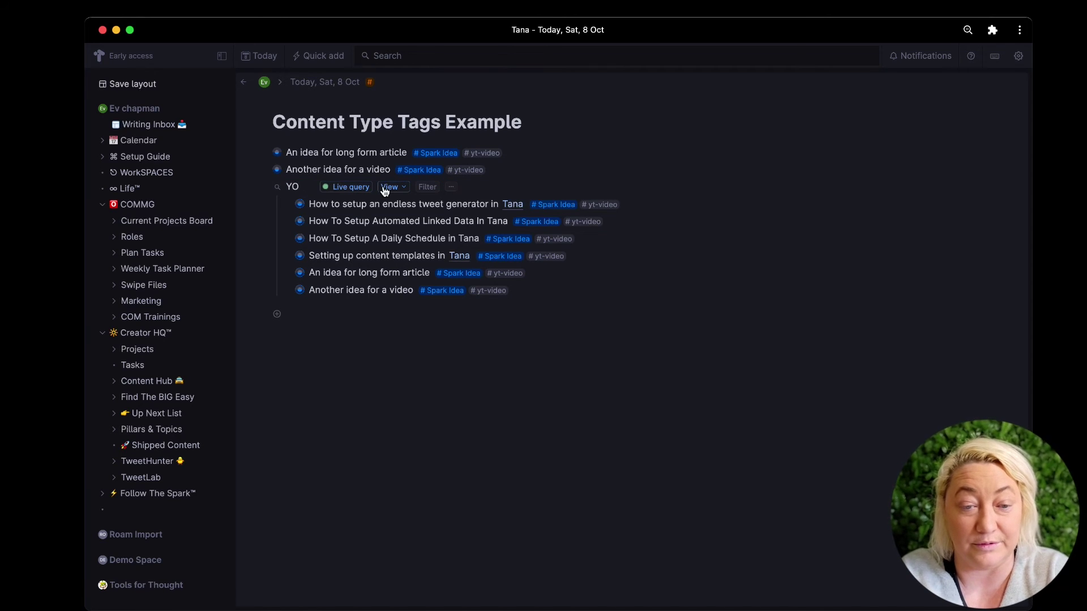
type("utuube Video ID")
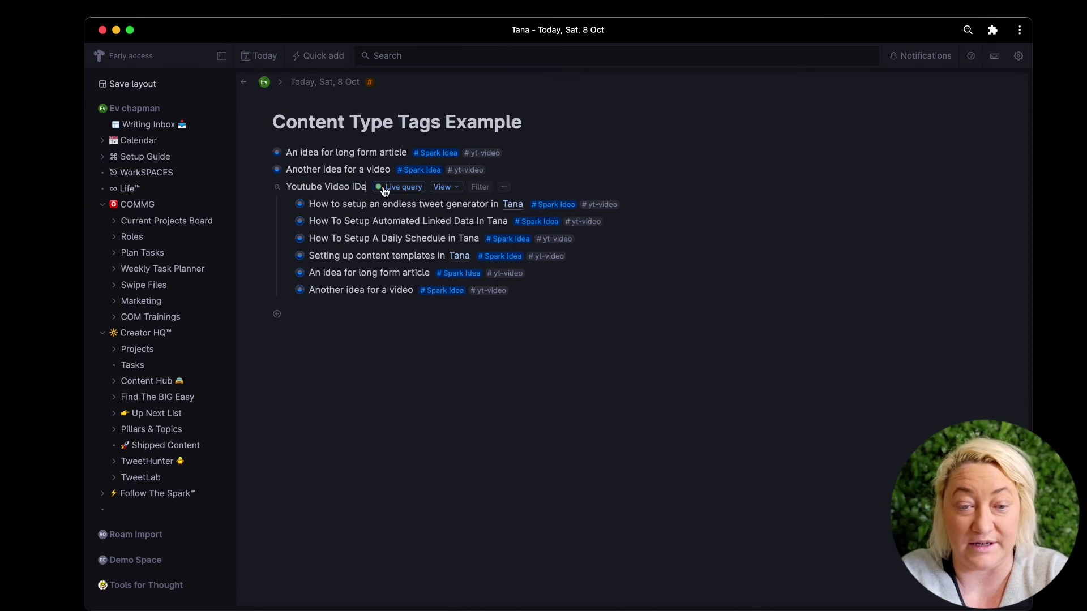
key("BackSpace")
type("deas")
triple_click(346, 189)
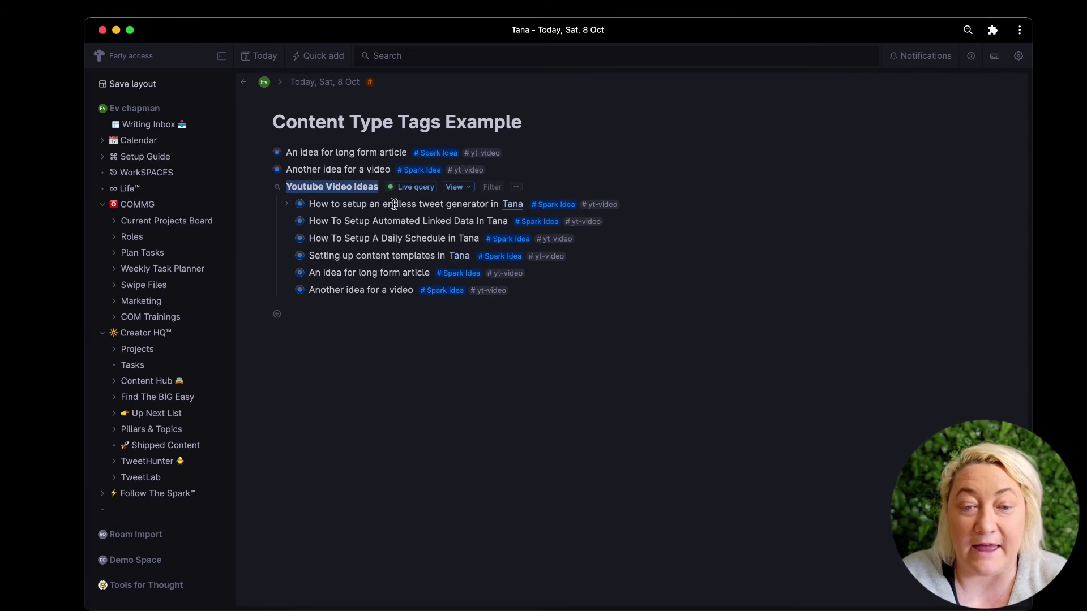
Step: Review the query conditions unchanged, try Table and Cards layouts, then return to List
left_click(421, 189)
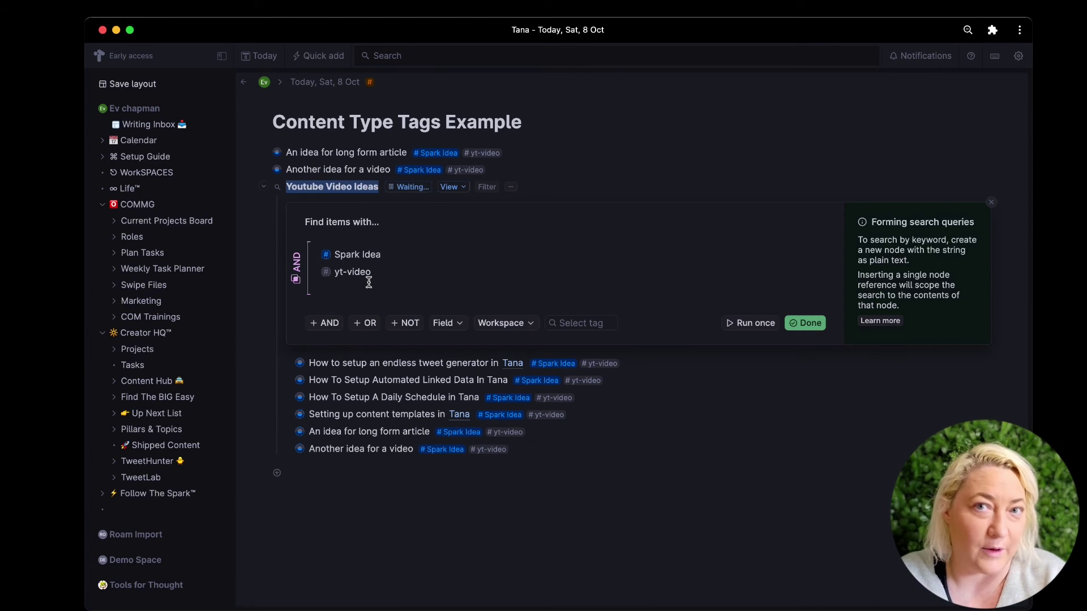
left_click(805, 323)
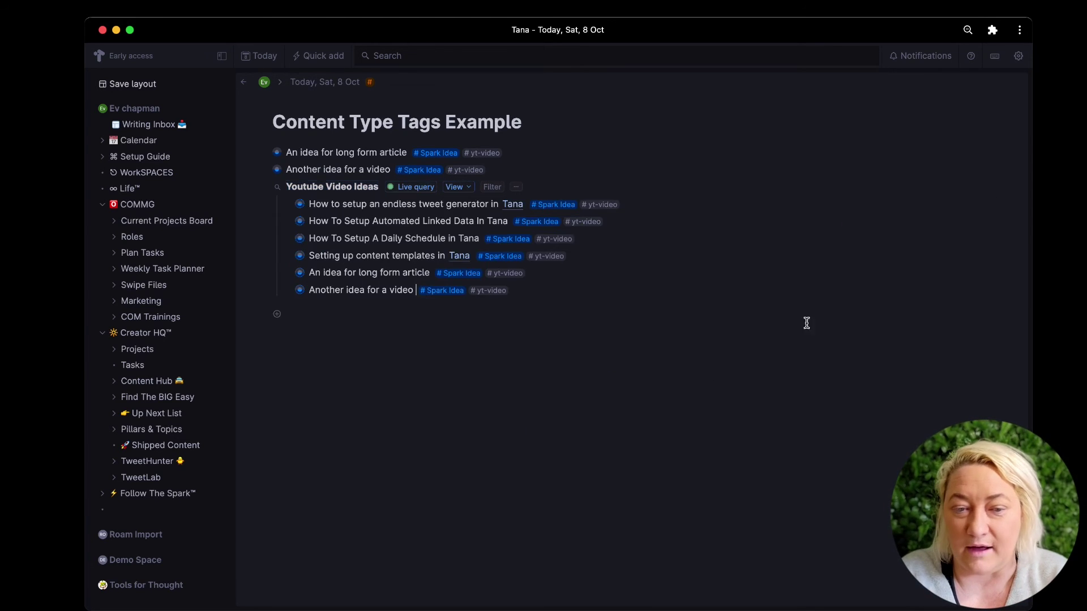
left_click(463, 189)
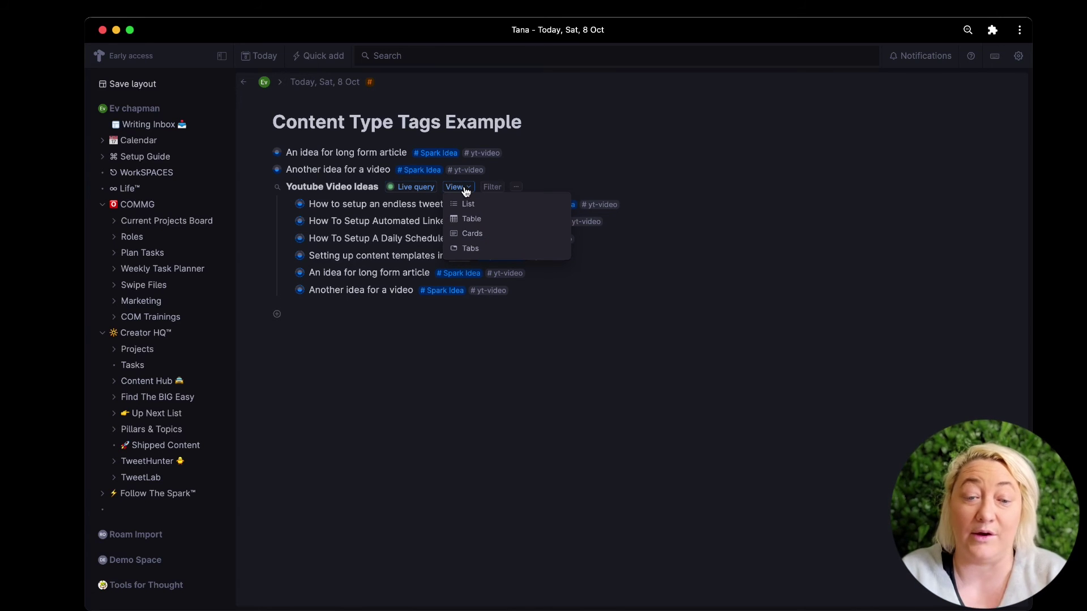
left_click(472, 219)
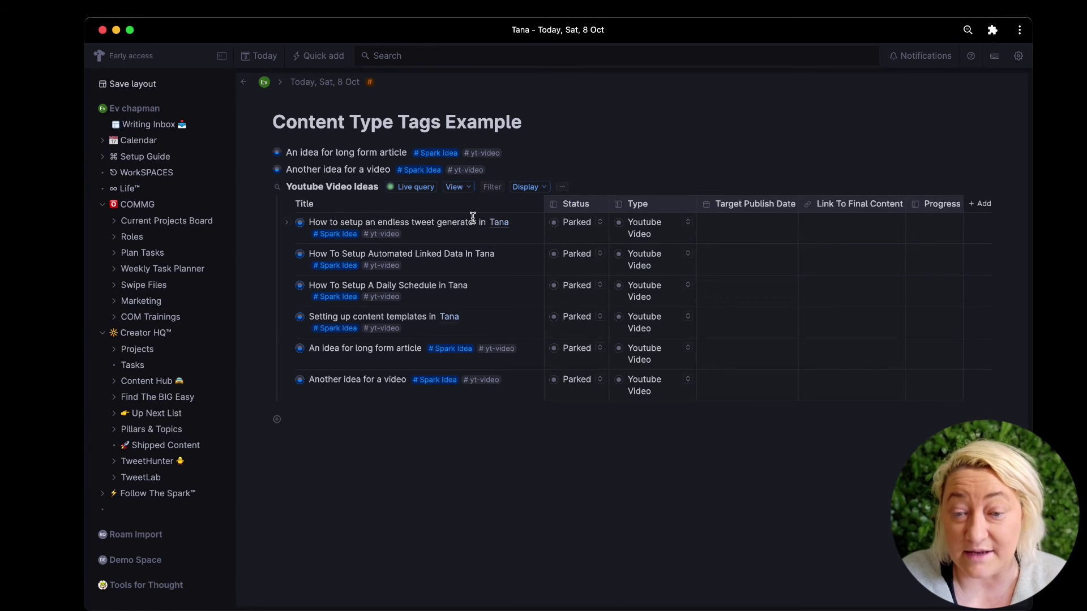
left_click(459, 193)
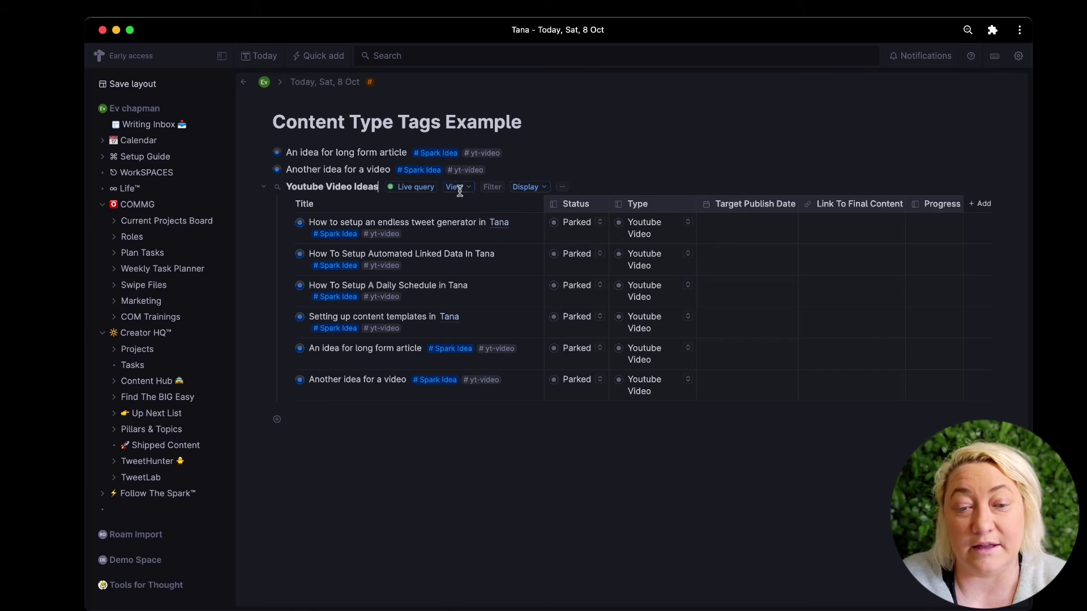
left_click(464, 233)
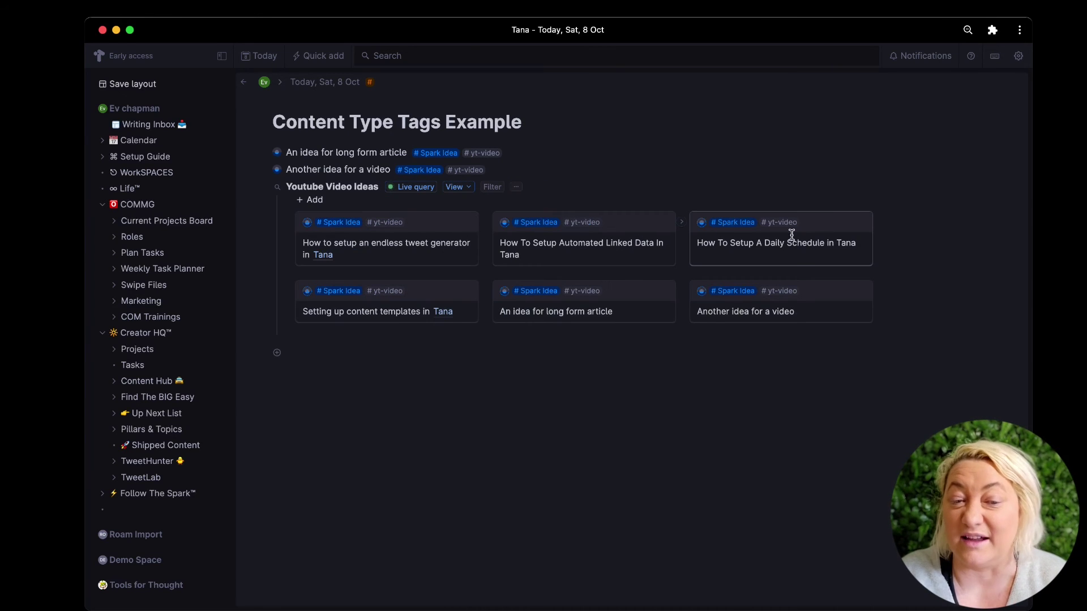
left_click(458, 188)
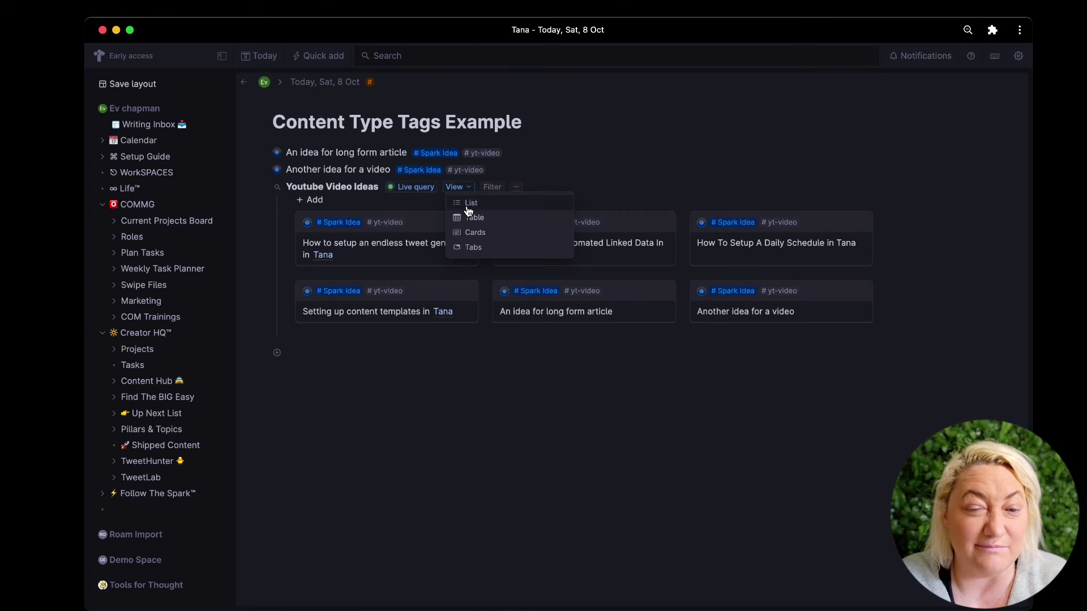
left_click(470, 204)
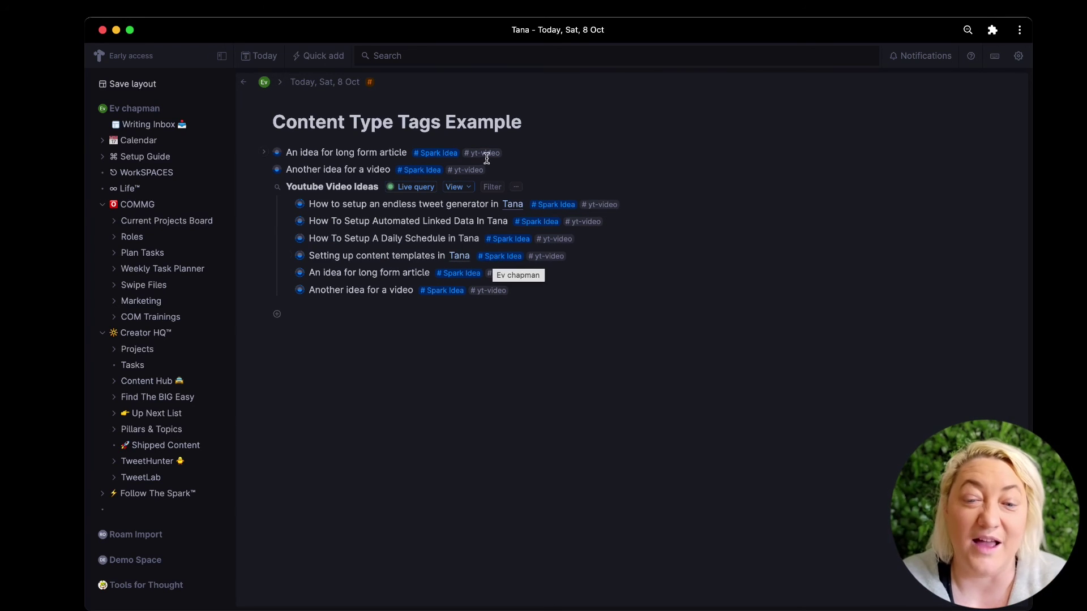
Step: Filter the results by Status, switching from Shipped to Parked
left_click(492, 188)
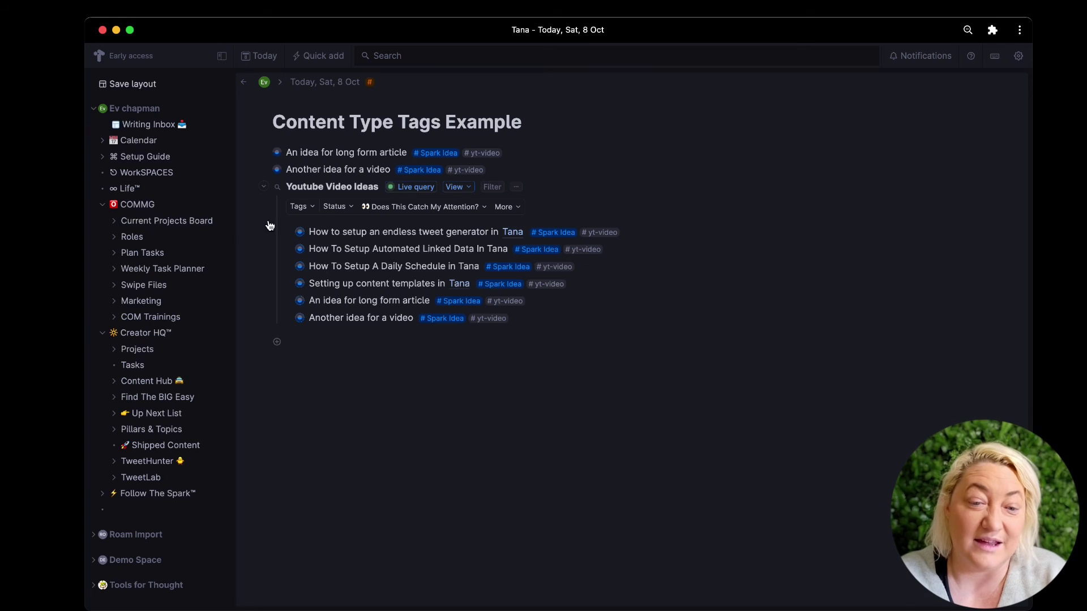
left_click(335, 207)
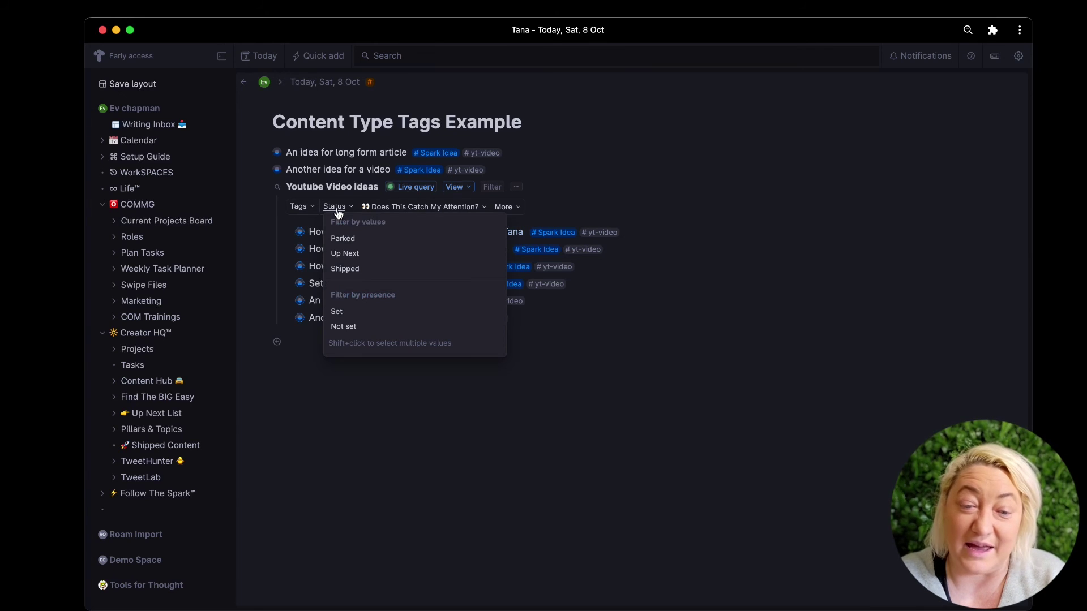
left_click(344, 268)
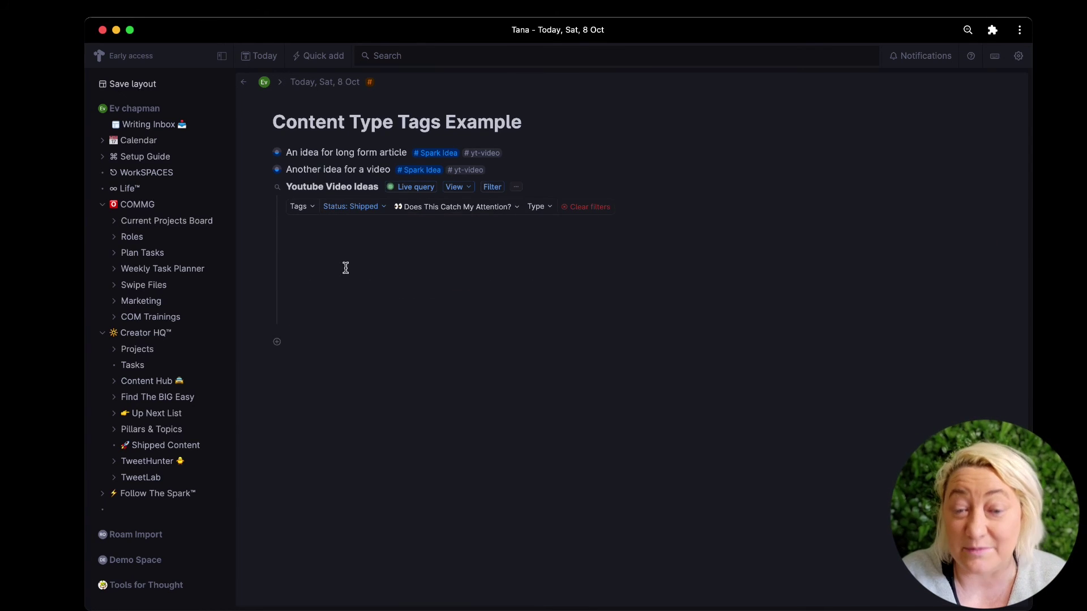
left_click(368, 207)
left_click(362, 238)
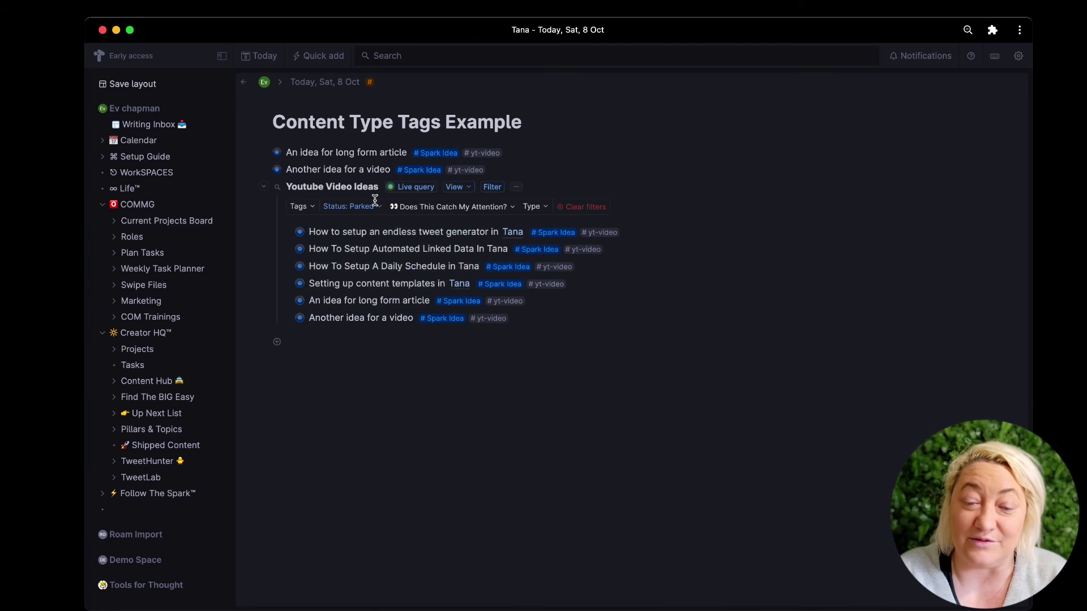
Step: Leave the Type filter unset and display field details beneath each result
left_click(543, 209)
left_click(544, 210)
left_click(545, 210)
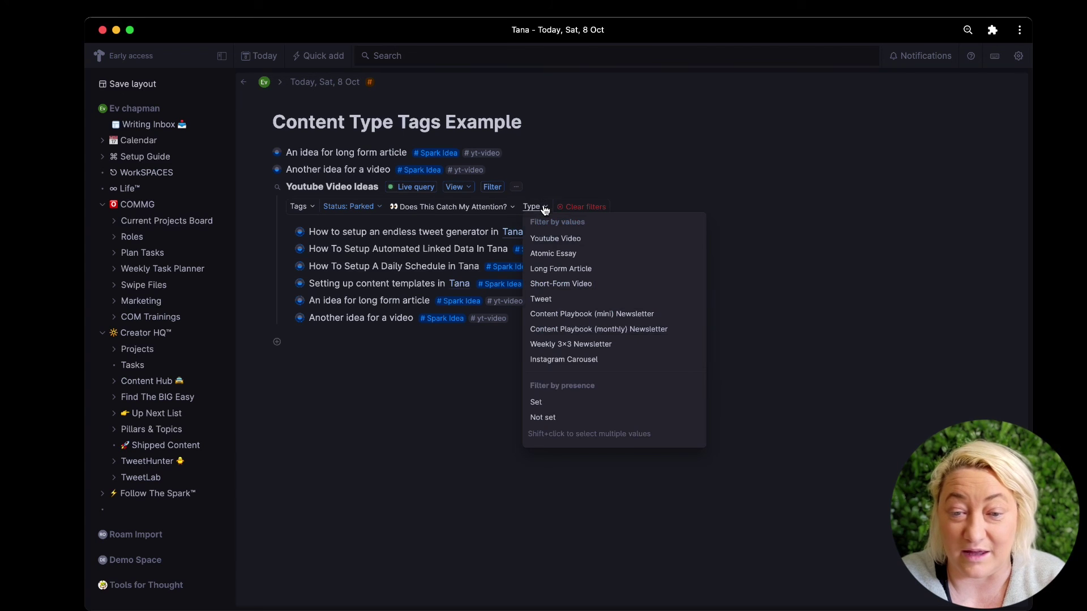
left_click(696, 167)
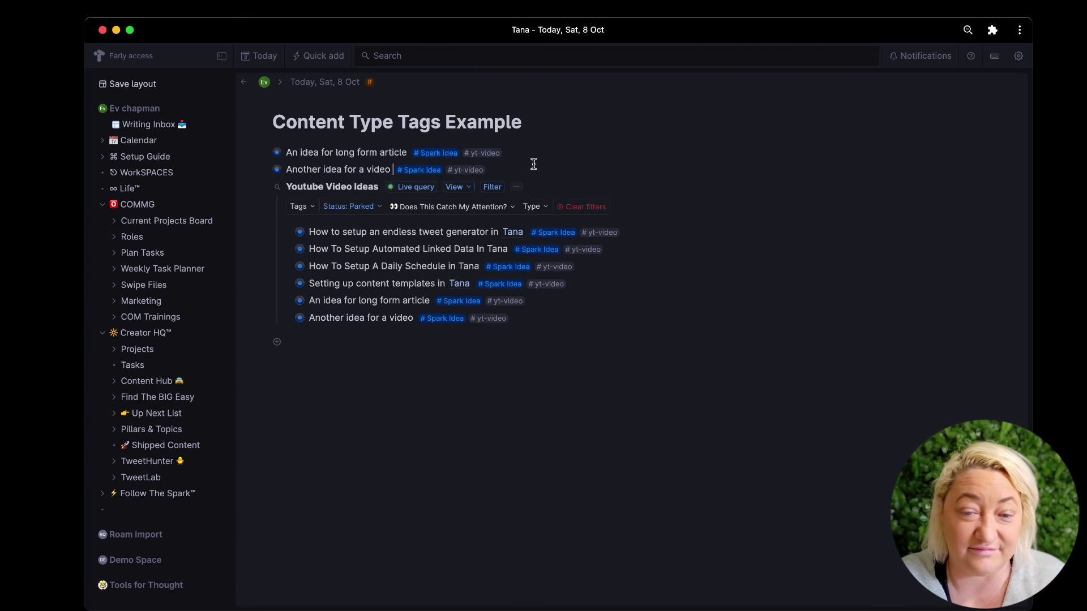
left_click(517, 188)
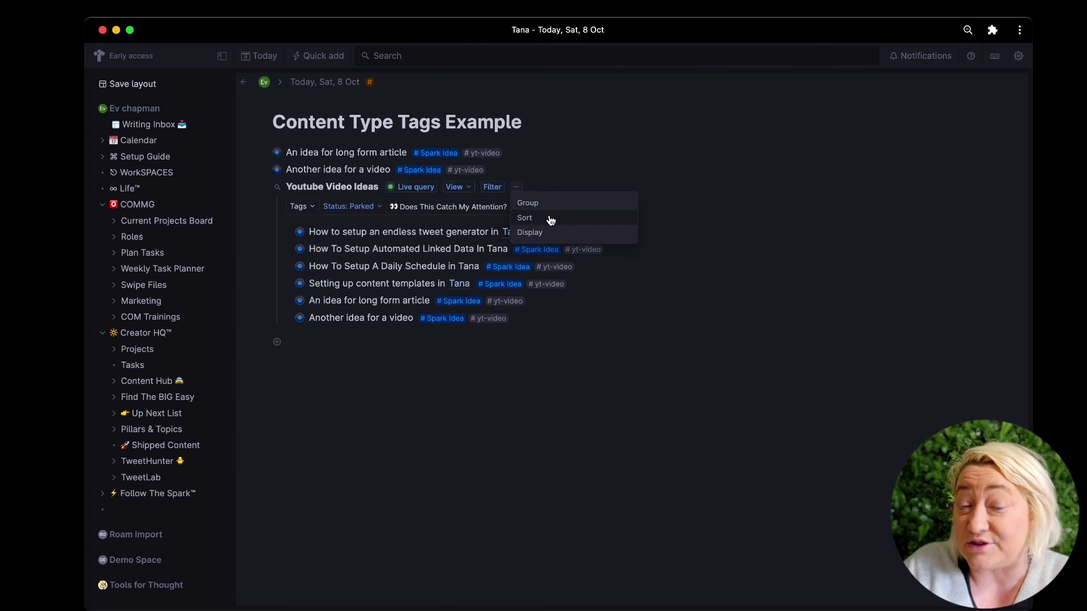
left_click(538, 232)
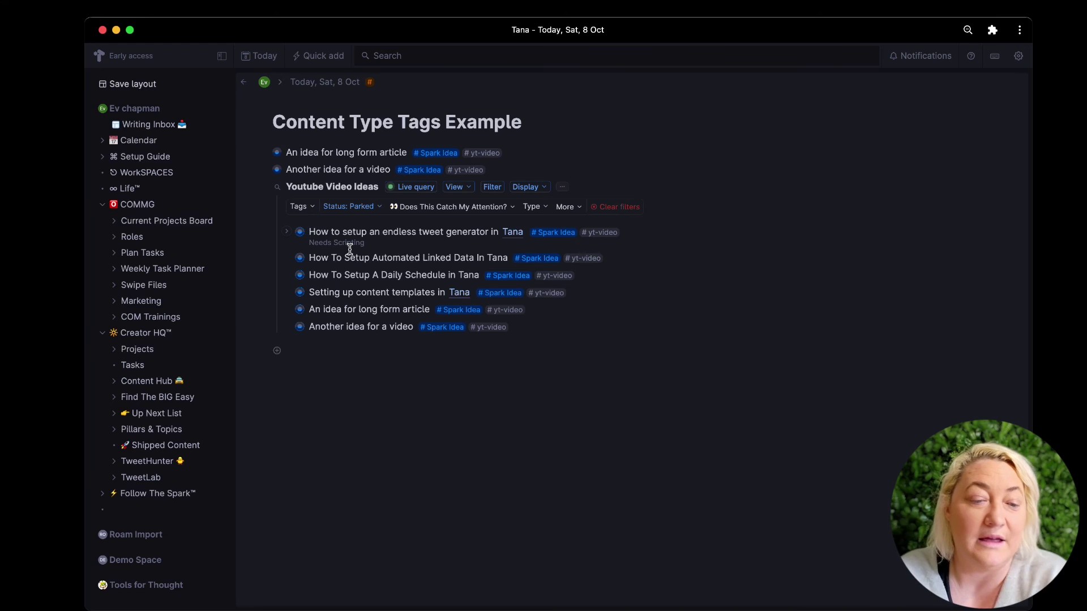
Step: Open Content Hub and uncheck Youtube Video in its Type filter
left_click(140, 382)
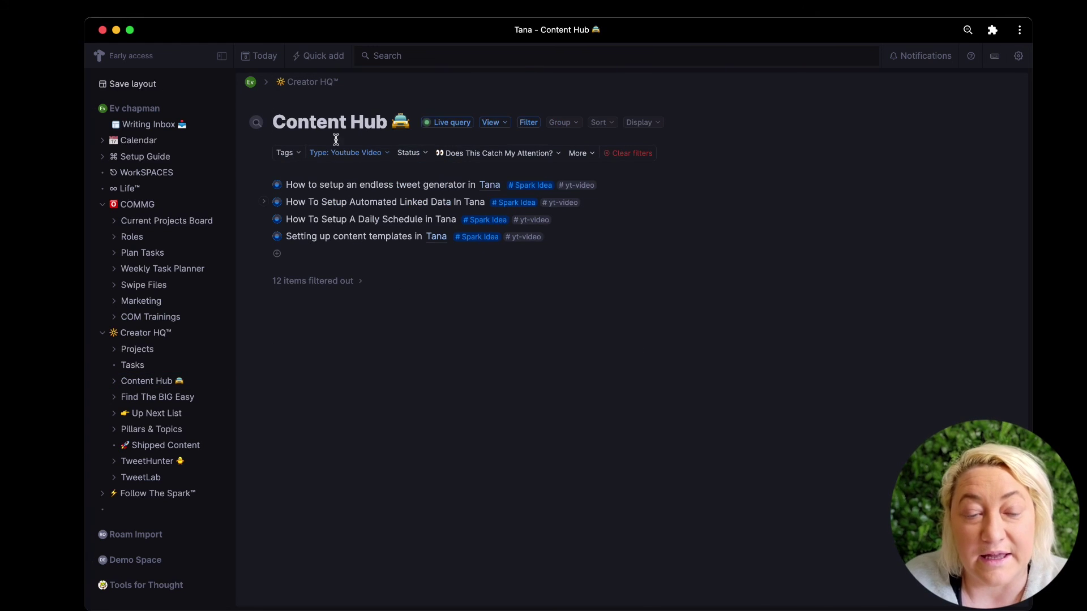
left_click(388, 155)
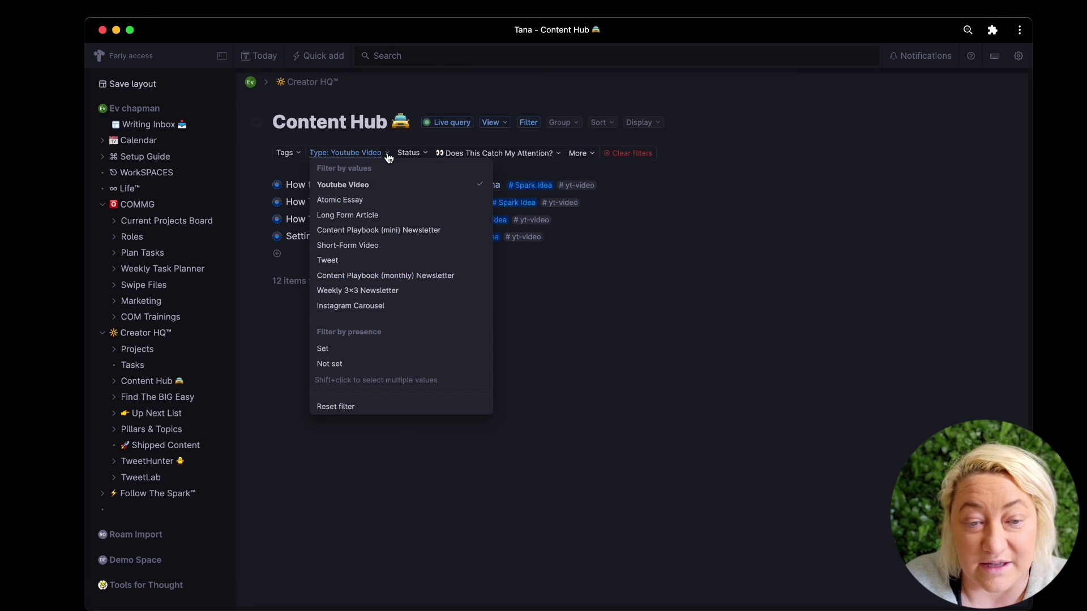
left_click(469, 183)
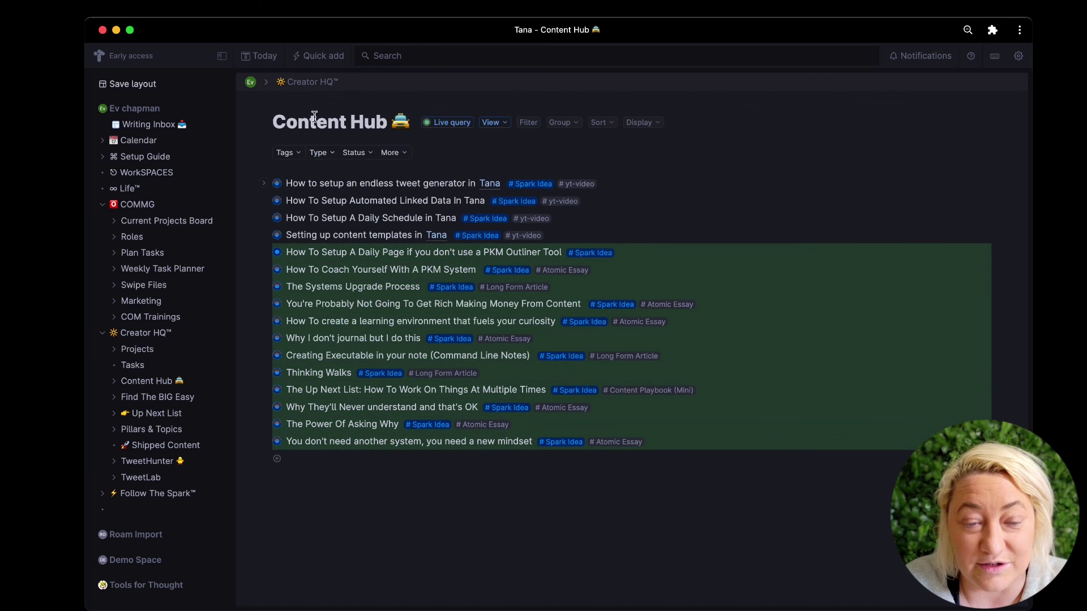